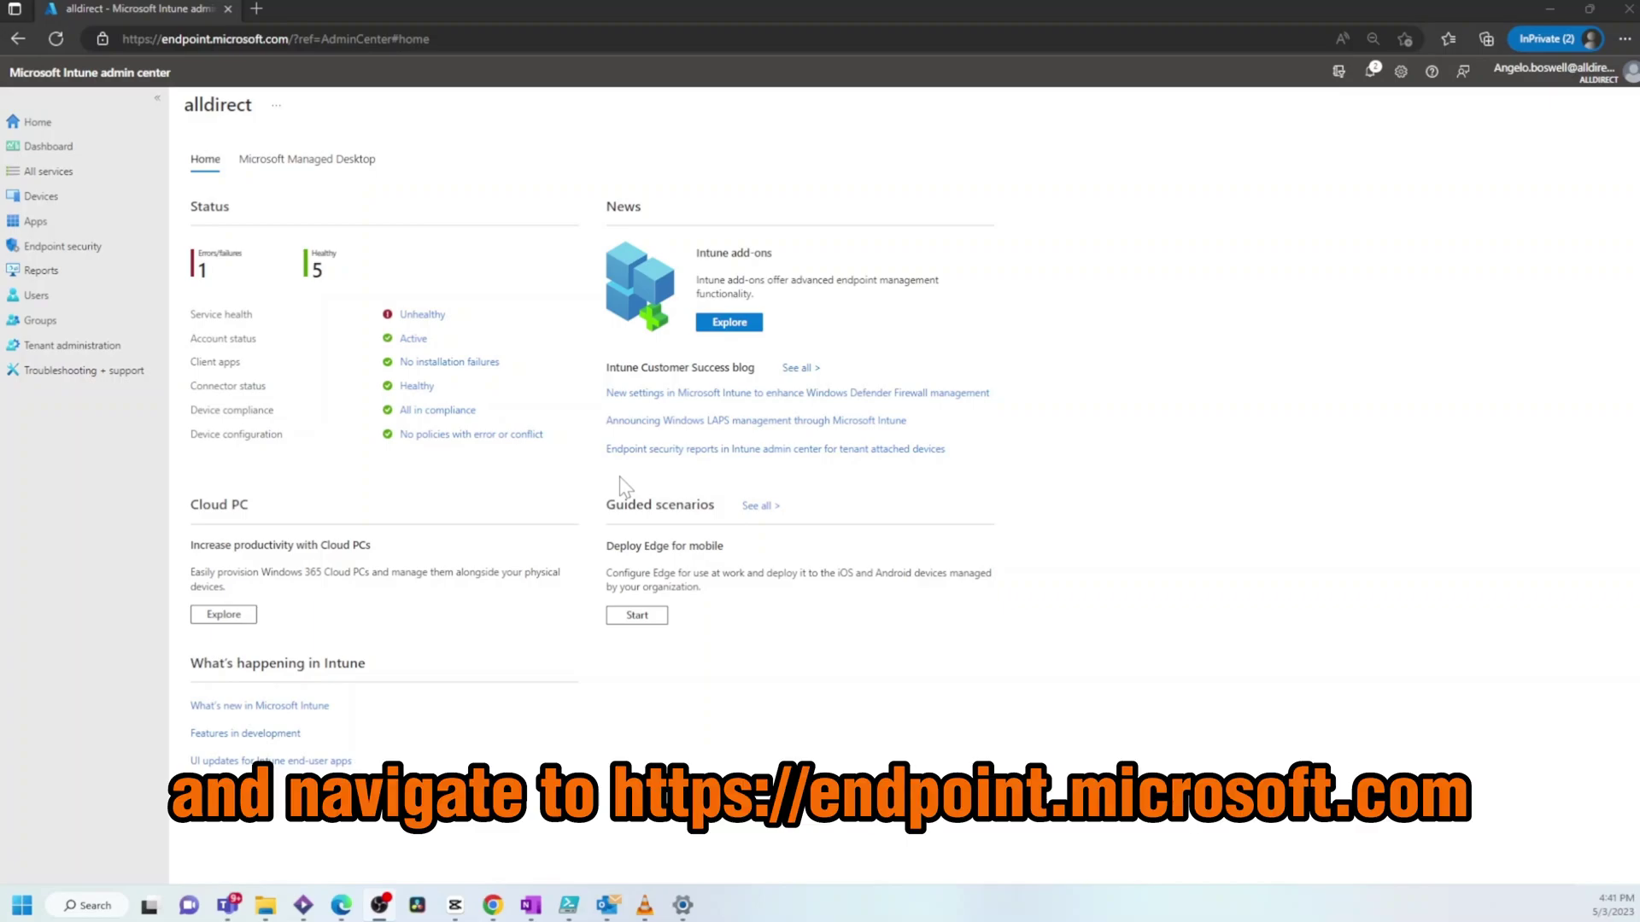
Go to Devices > Configuration profiles and start a new profile
{"action": "left_click", "coordinate": [273, 38]}
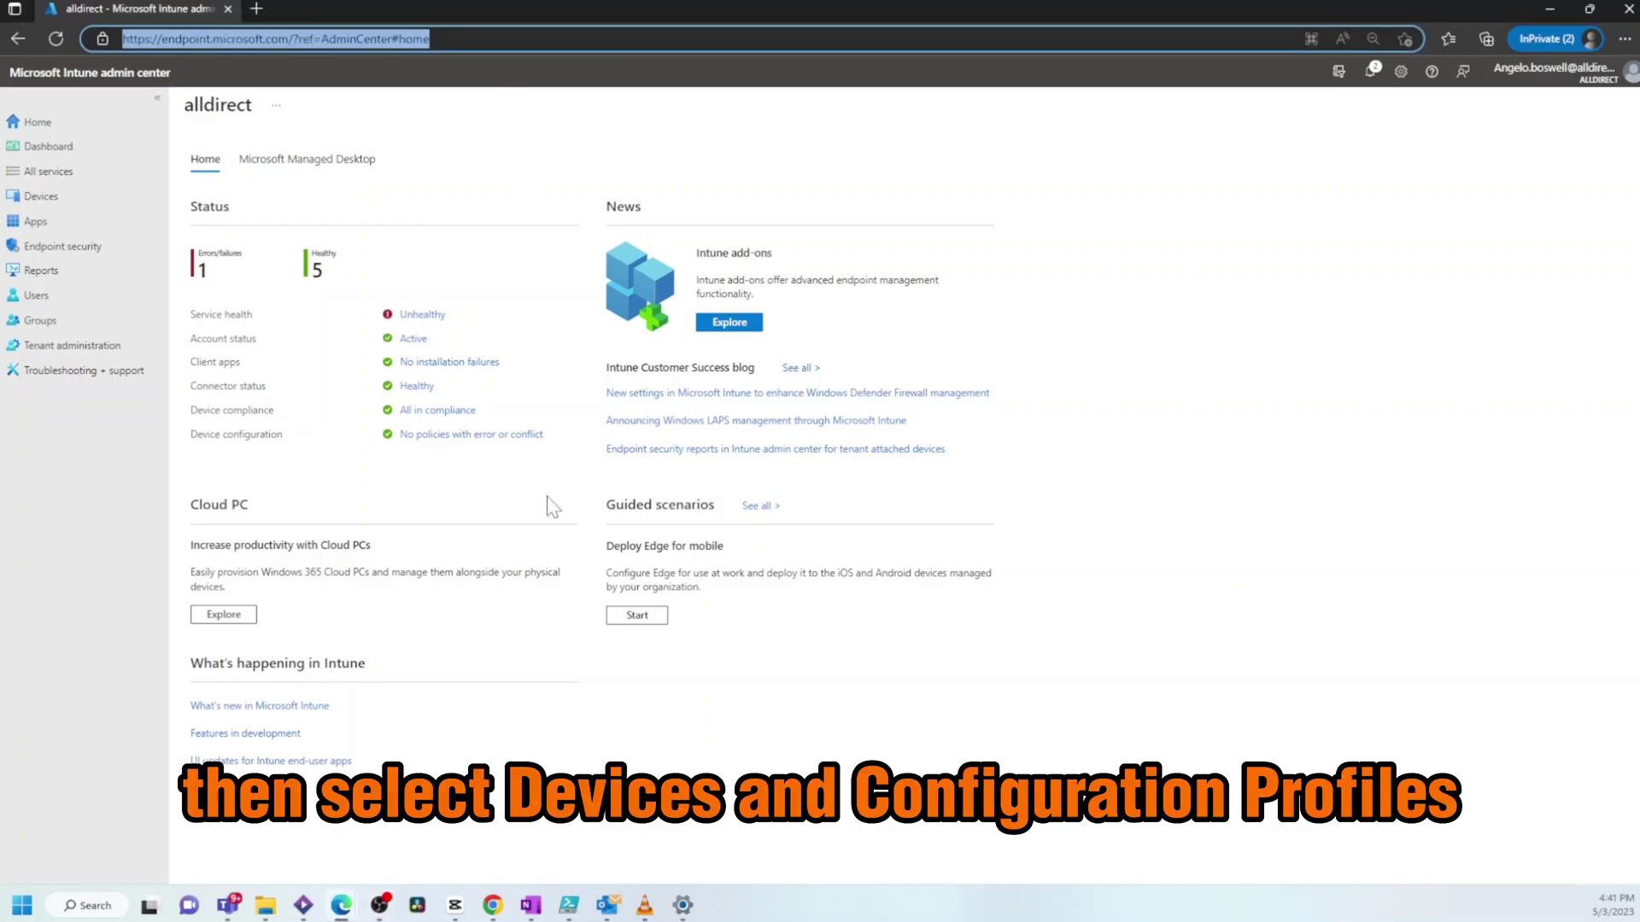
{"action": "left_click", "coordinate": [47, 197]}
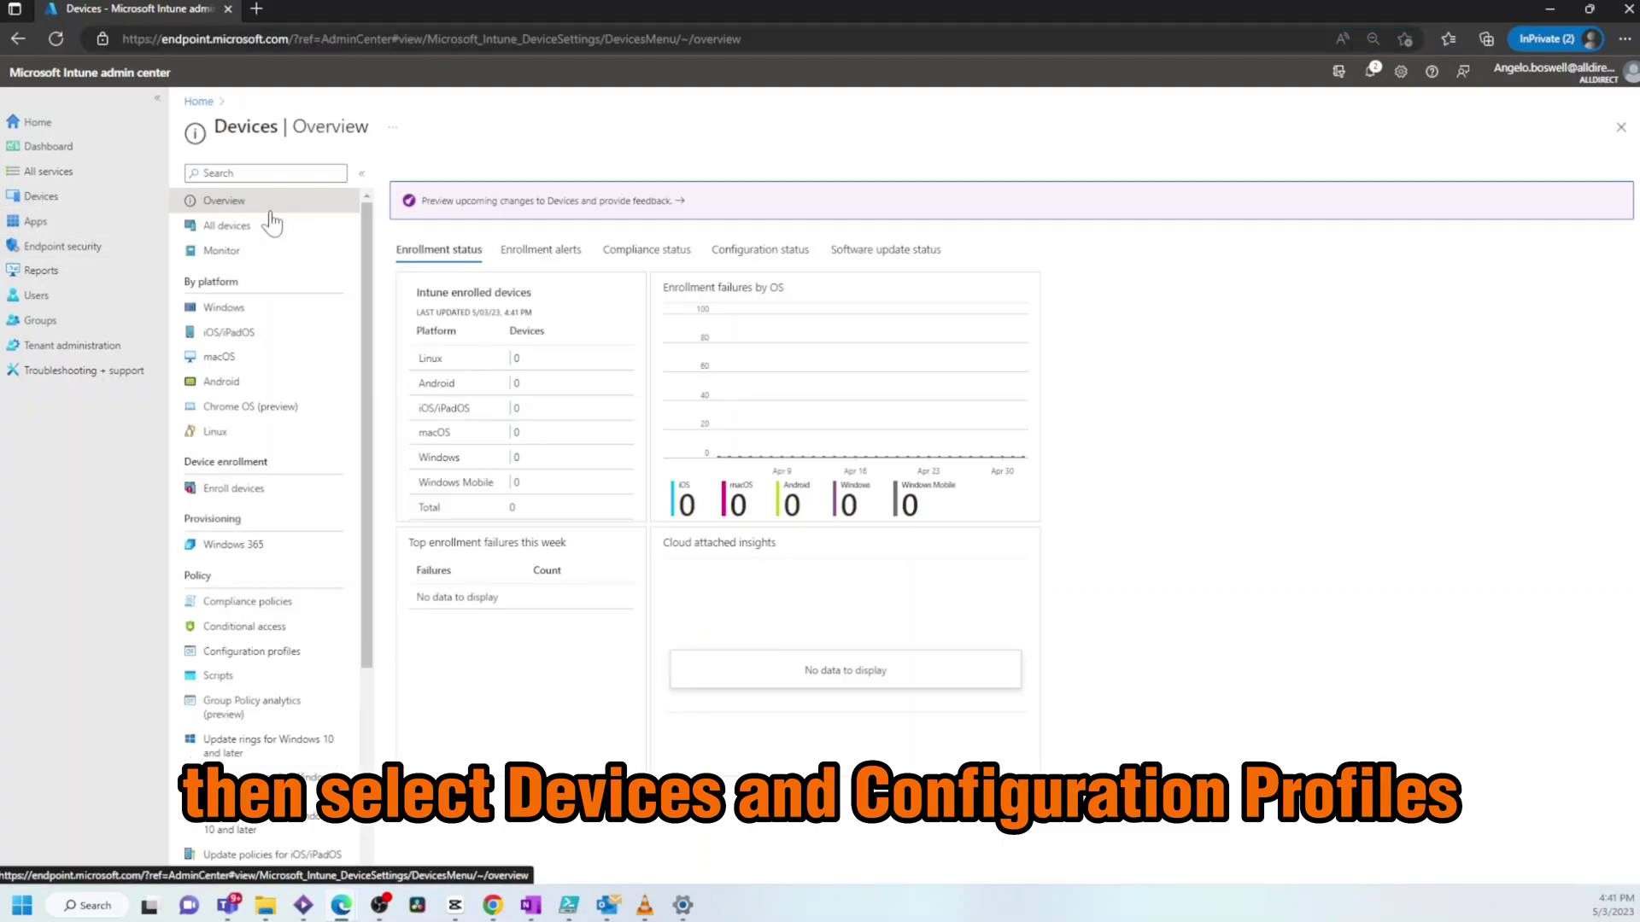
{"action": "left_click", "coordinate": [270, 656]}
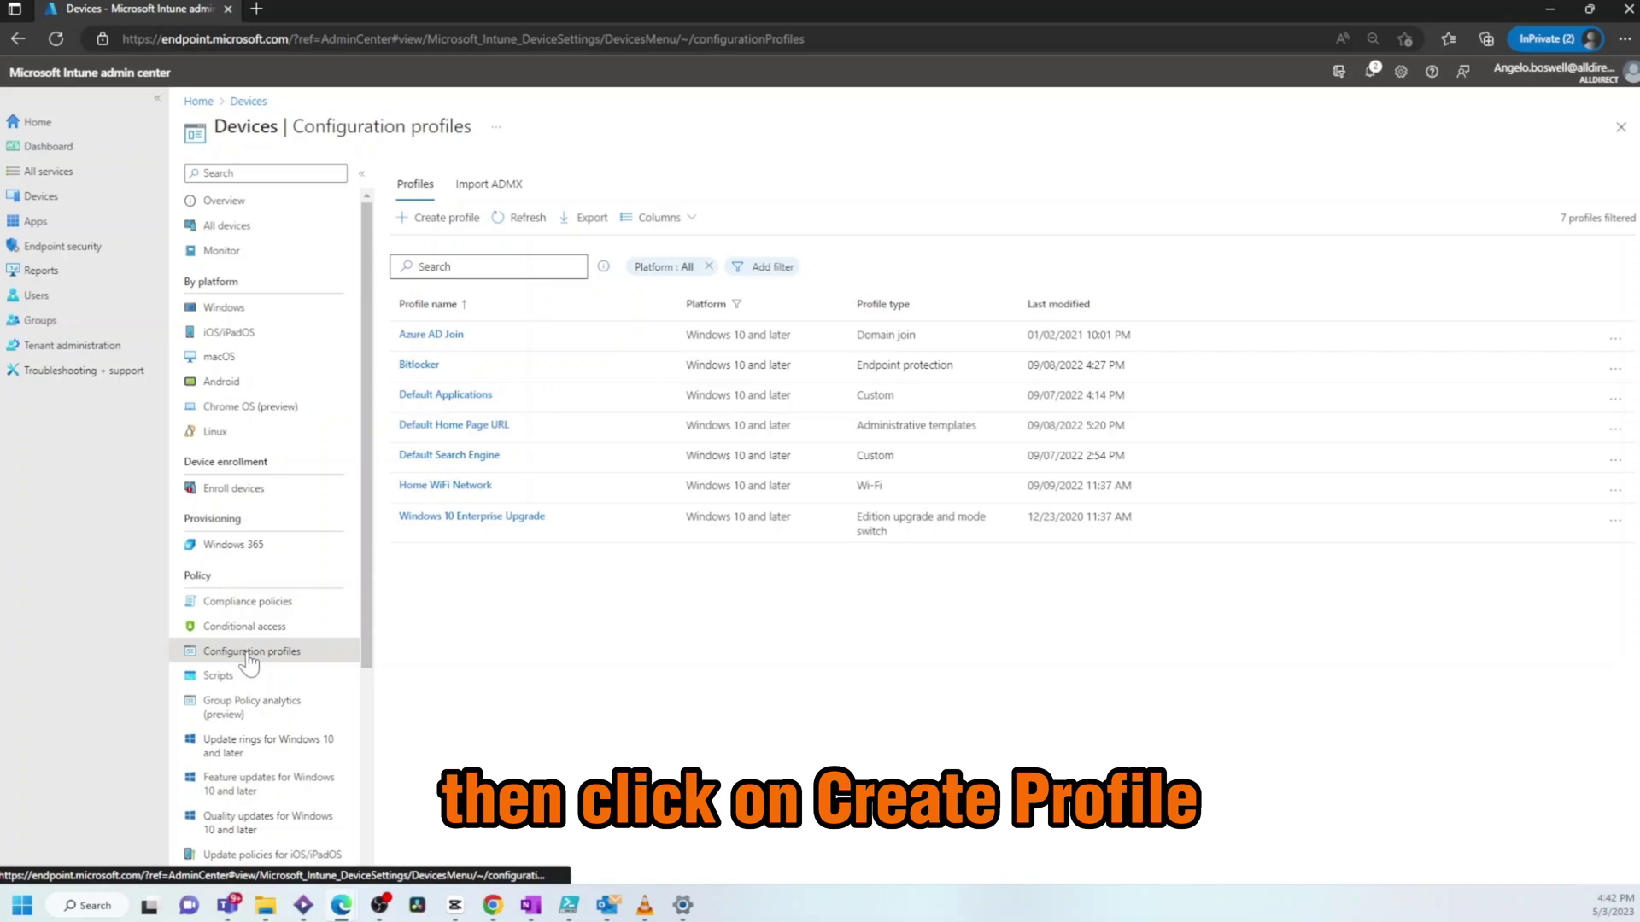
{"action": "left_click", "coordinate": [438, 217]}
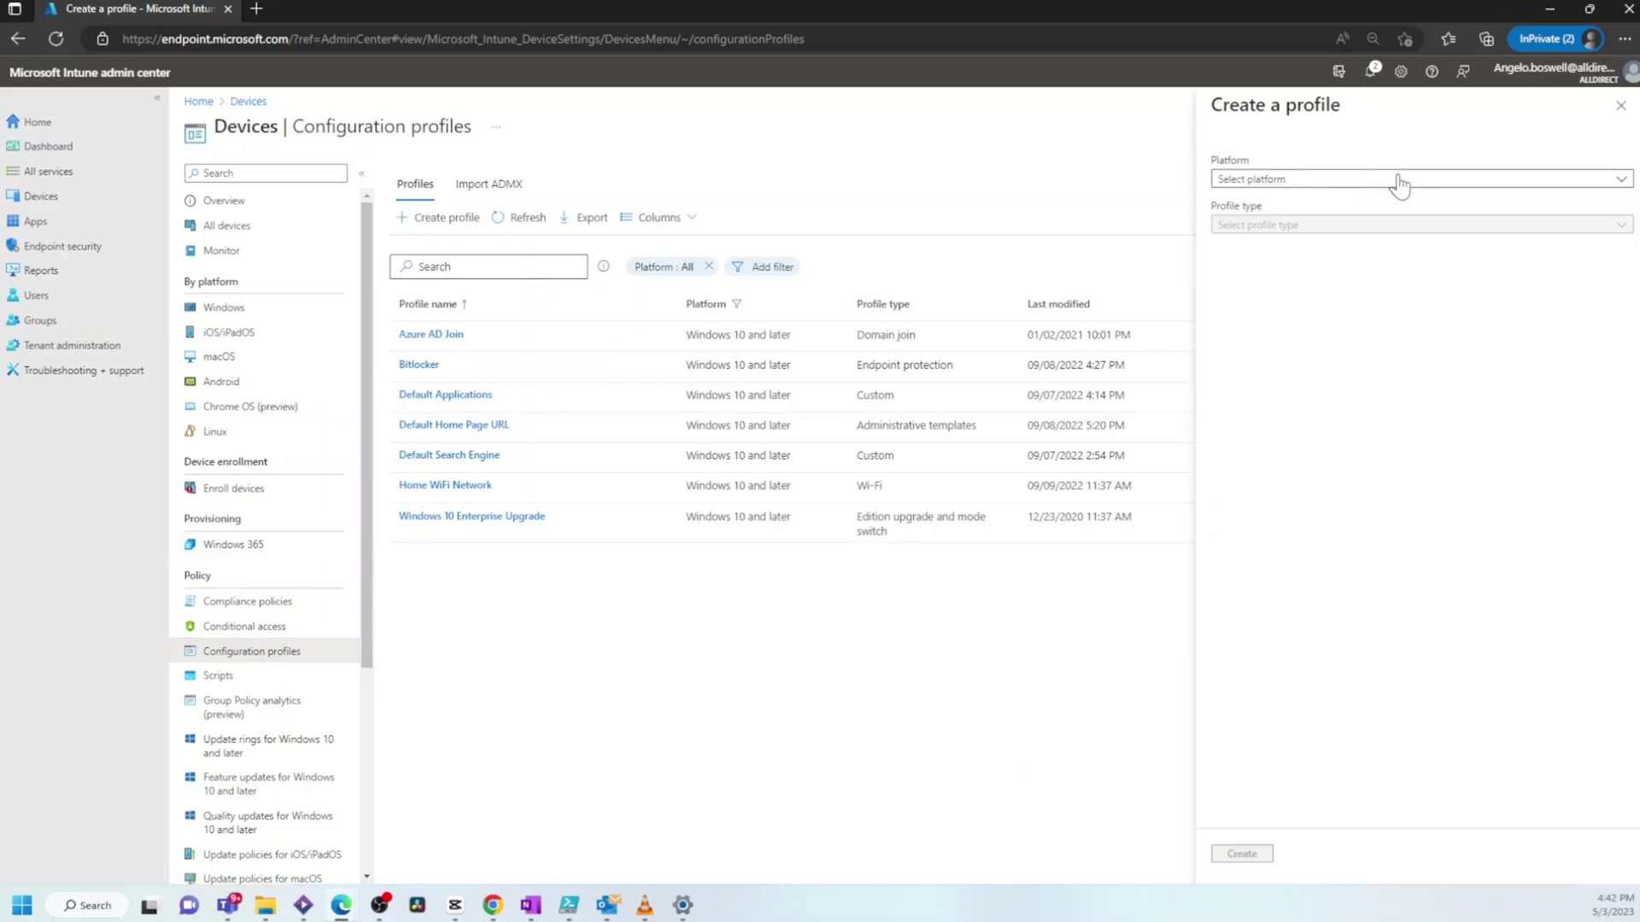
Create a Windows 10 and later profile from the Endpoint protection template
{"action": "left_click", "coordinate": [1394, 180]}
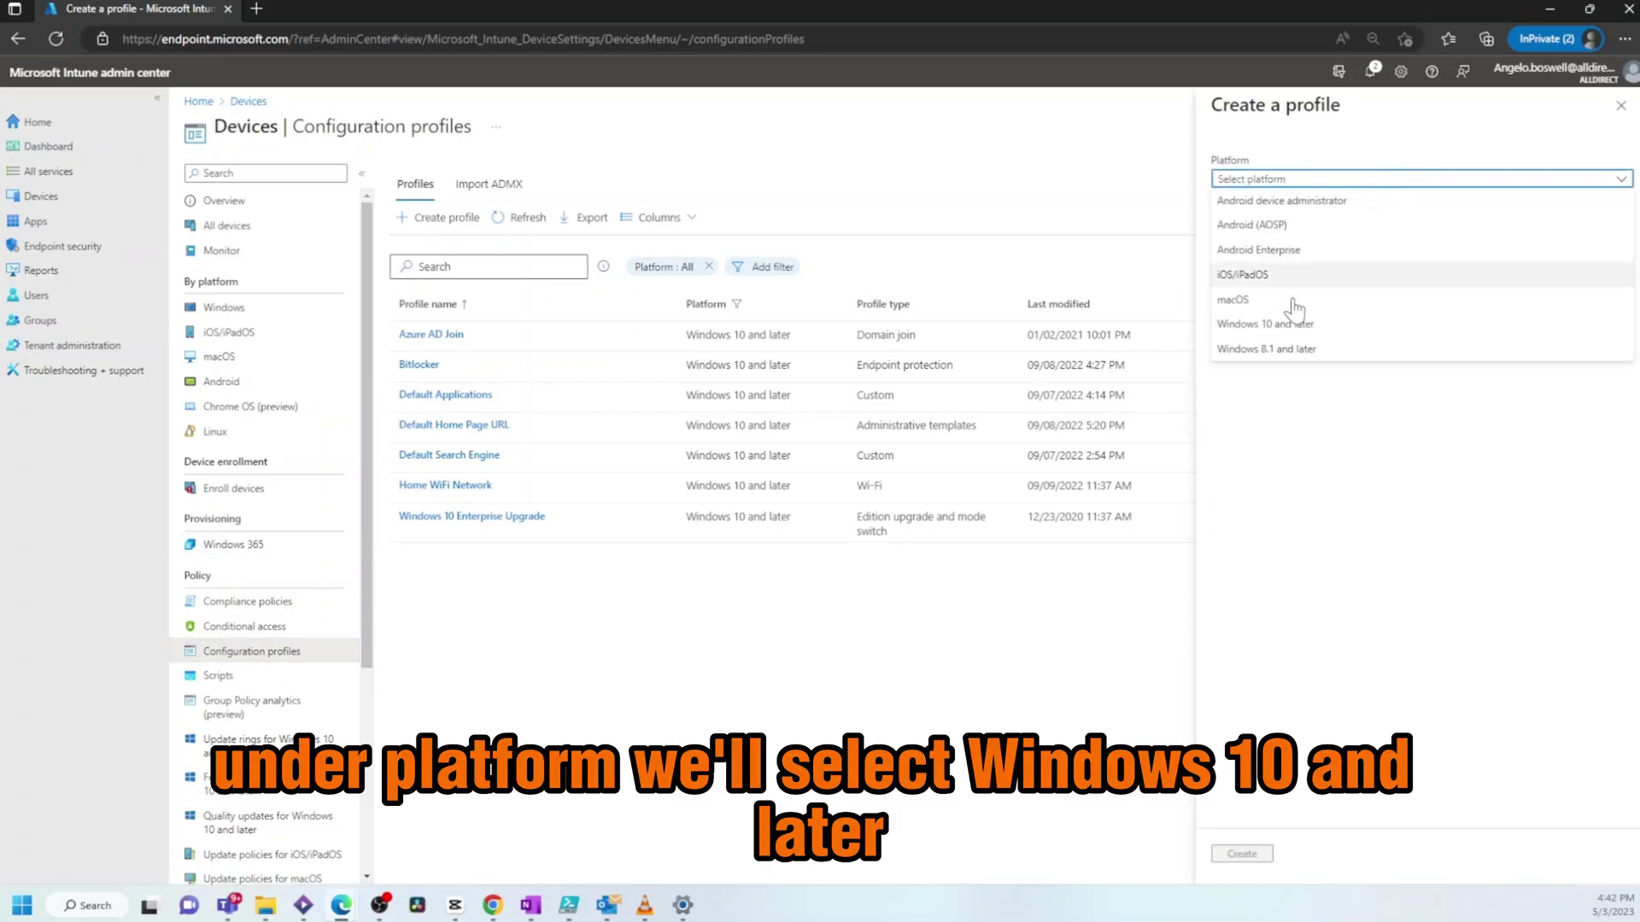
{"action": "left_click", "coordinate": [1280, 327]}
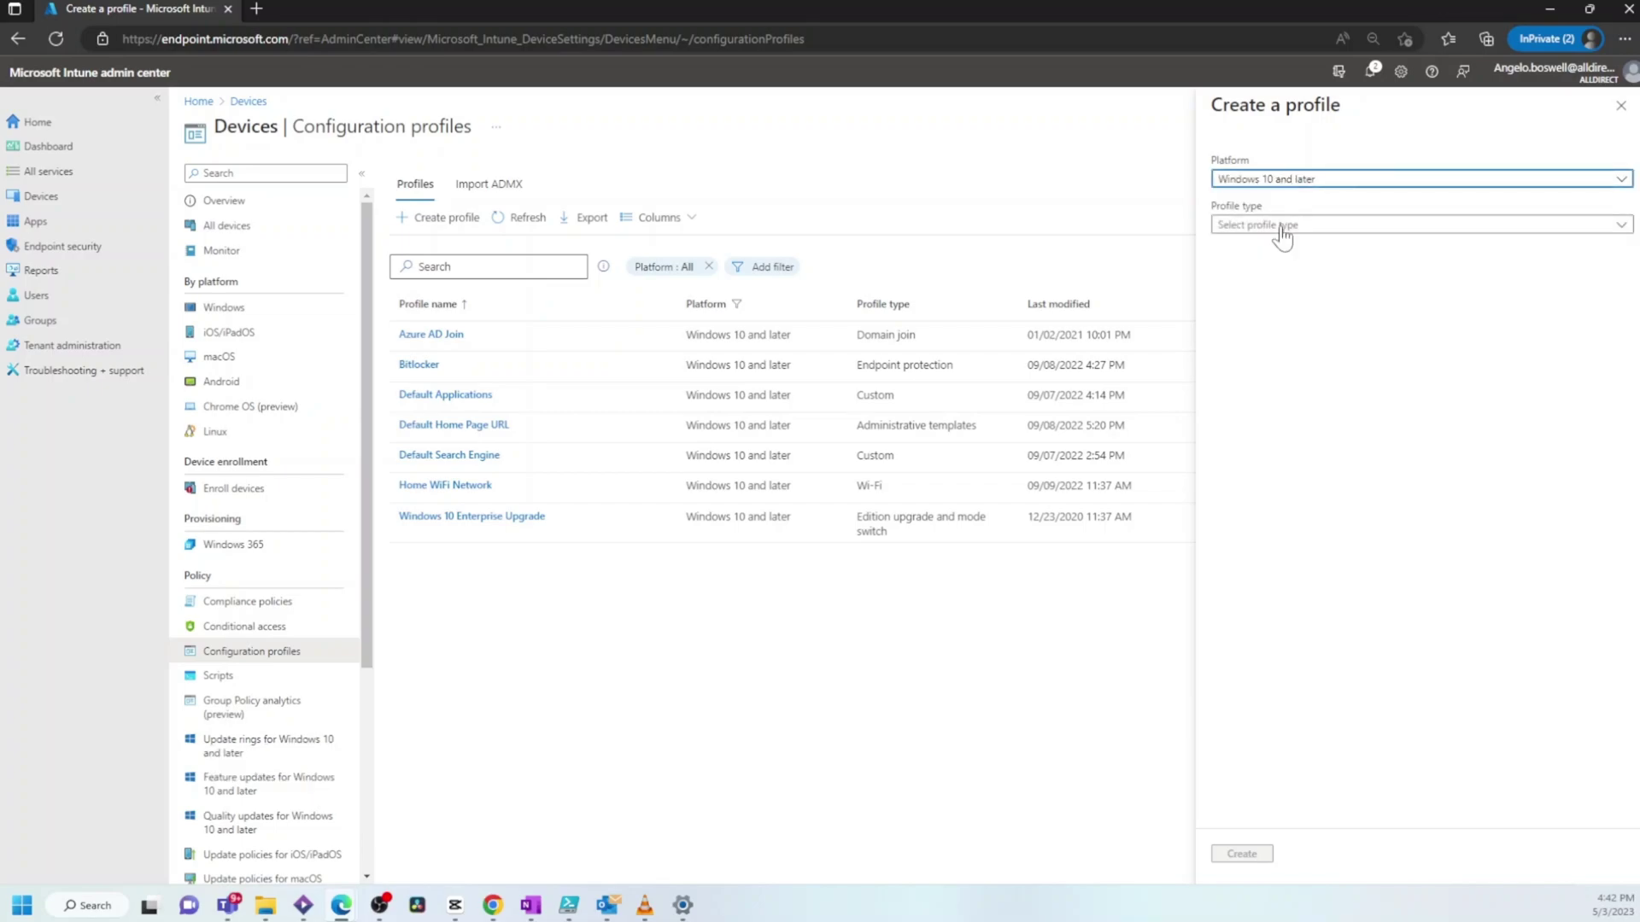
{"action": "left_click", "coordinate": [1281, 226]}
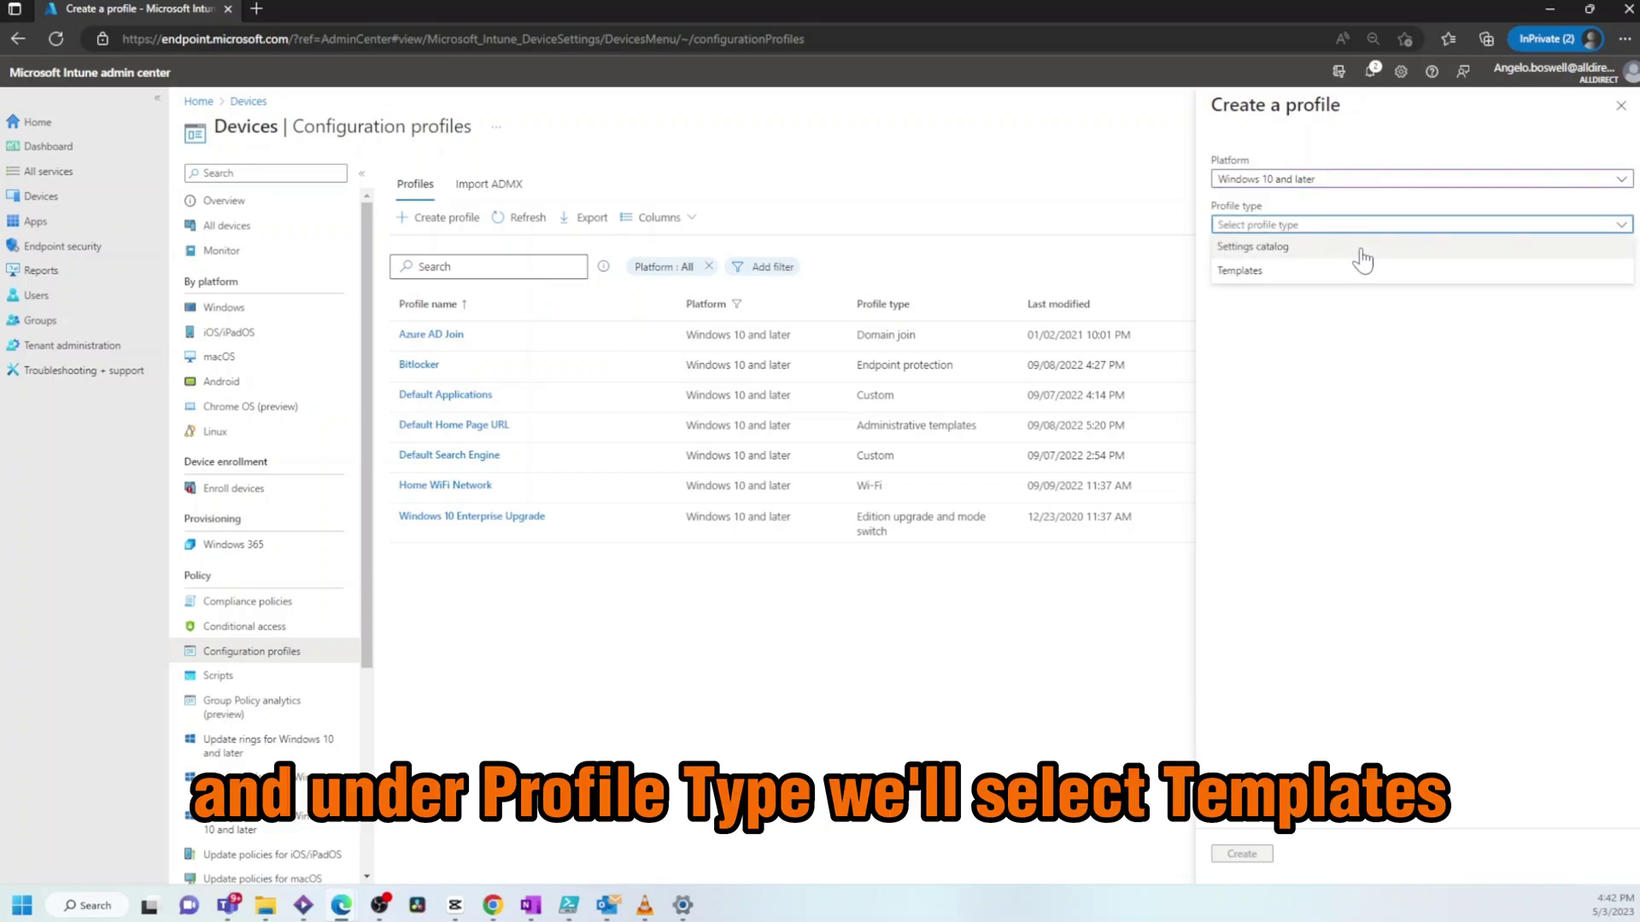
{"action": "left_click", "coordinate": [1259, 275]}
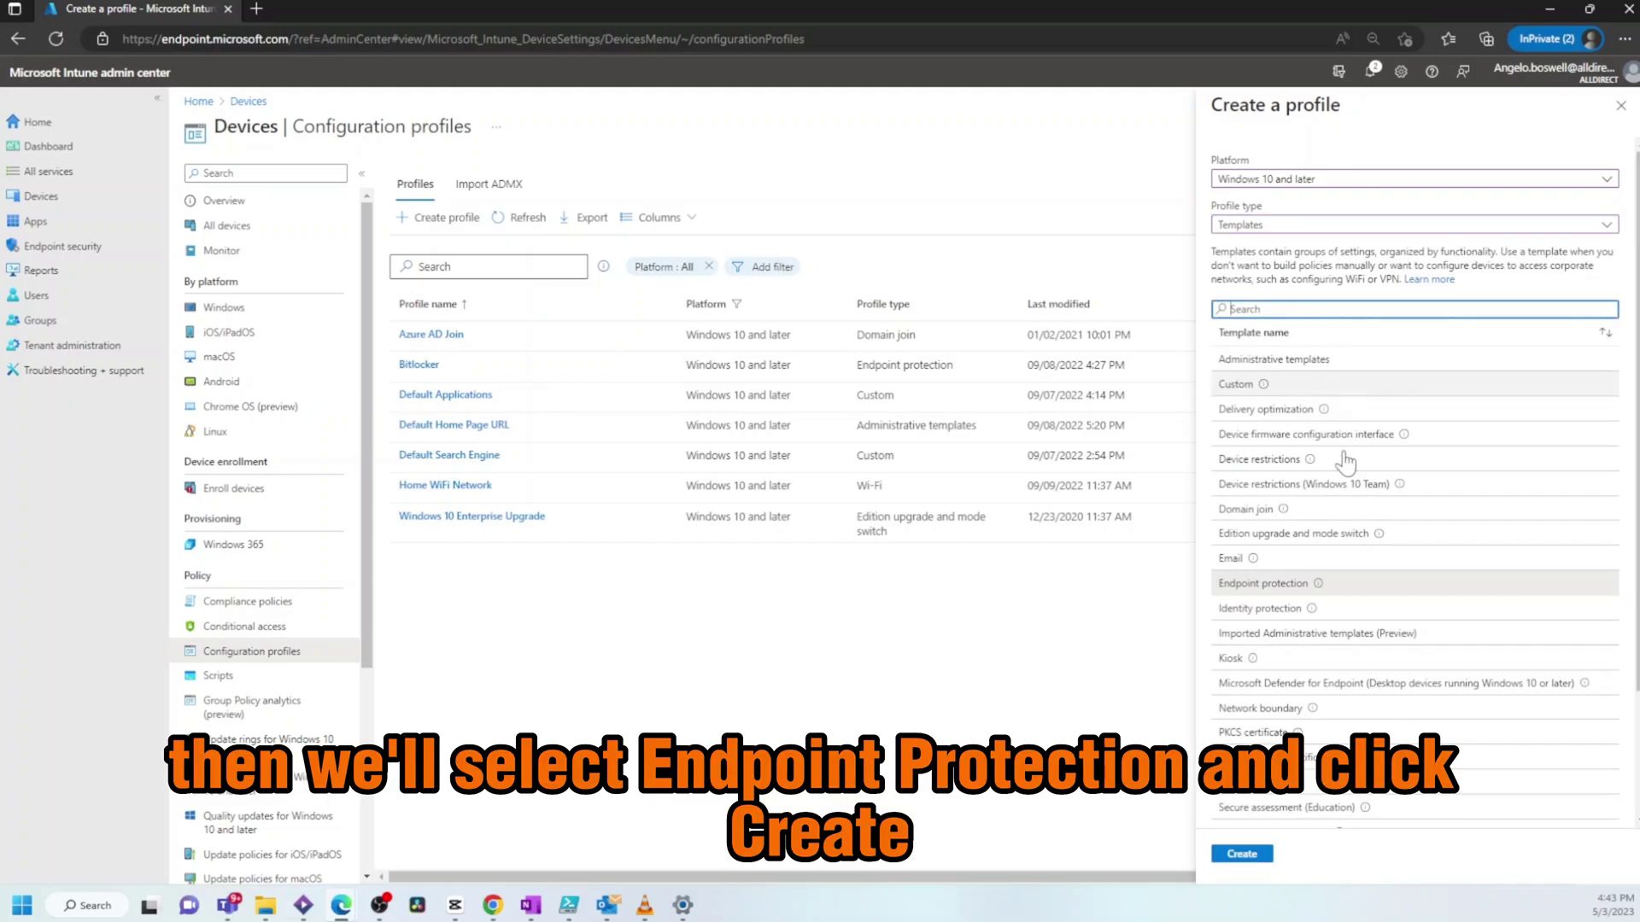
{"action": "left_click", "coordinate": [1273, 591]}
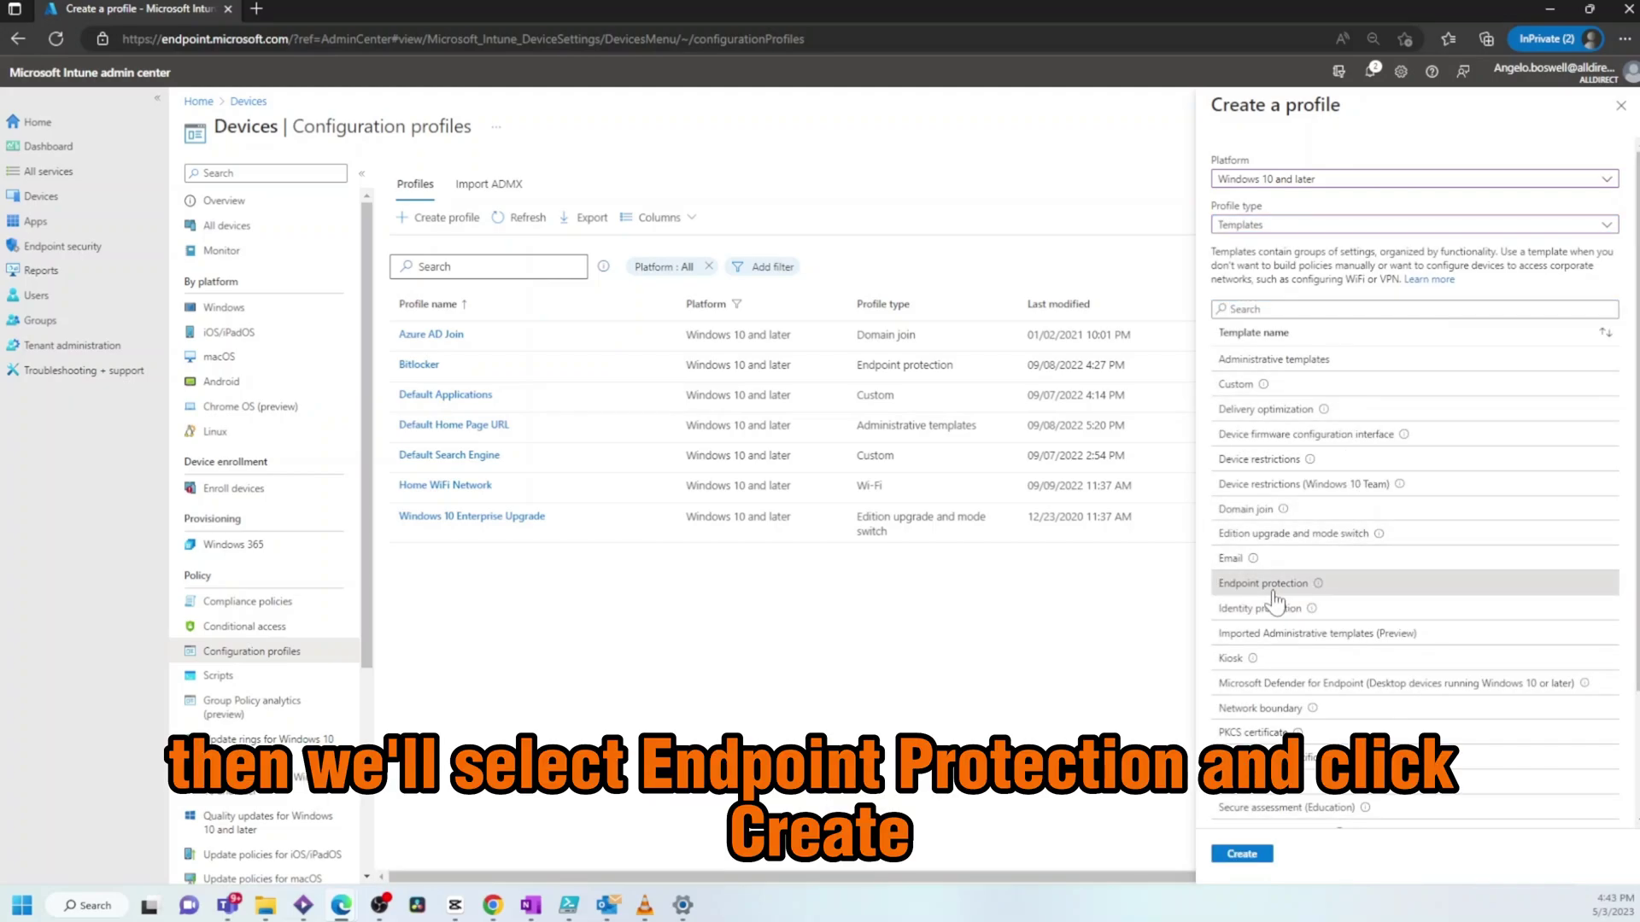
{"action": "left_click", "coordinate": [1247, 856]}
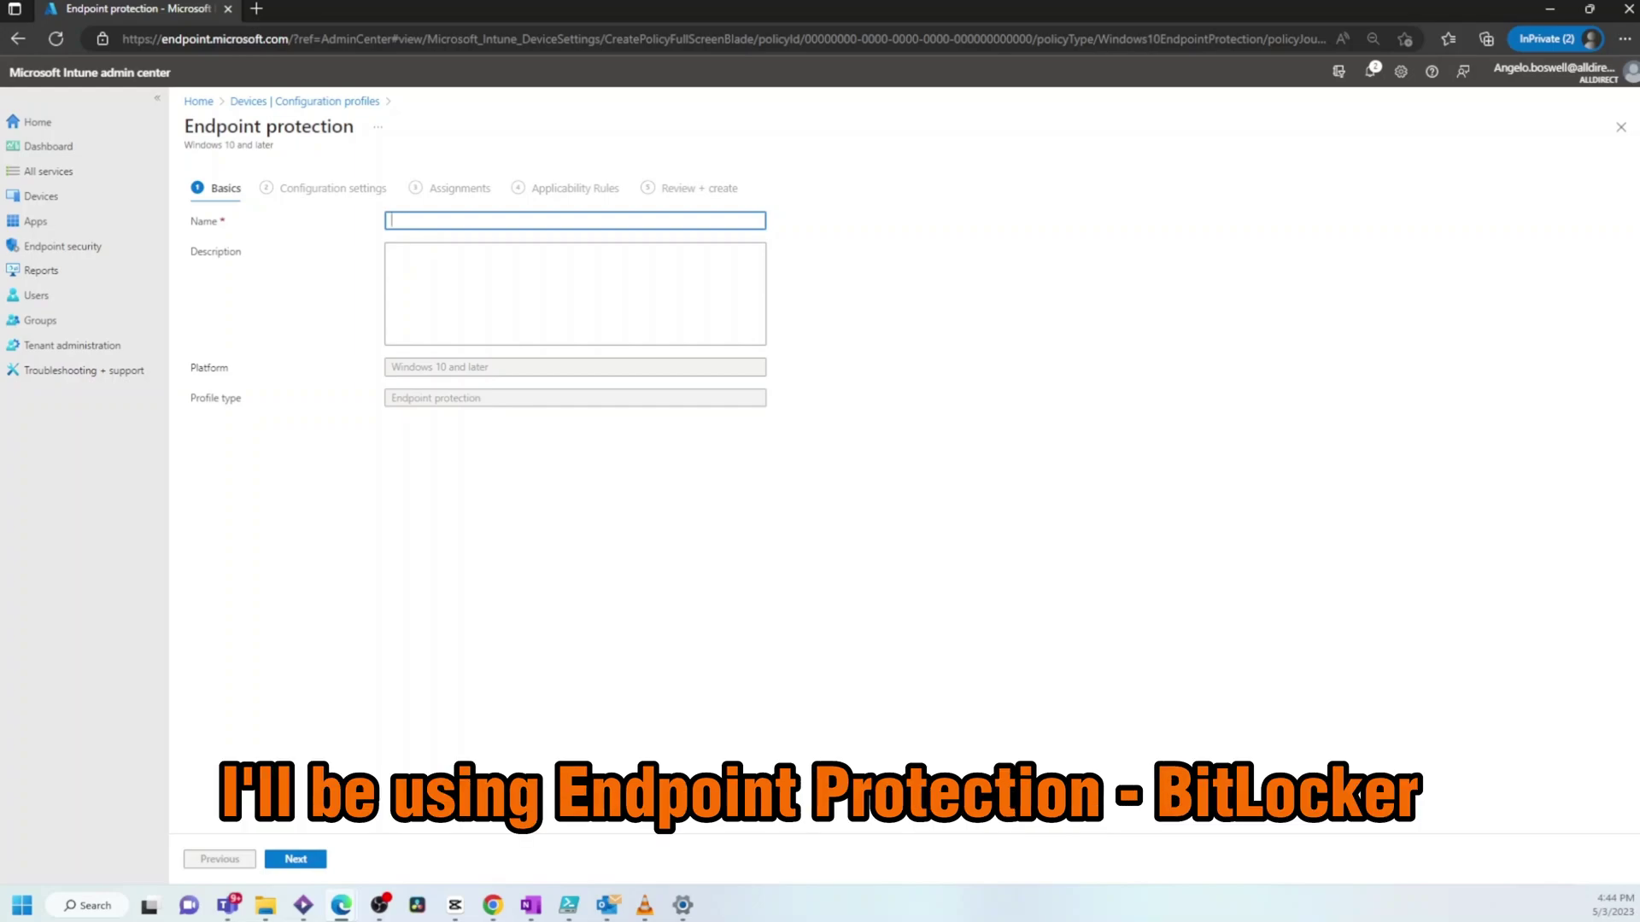
Paste the name 'Endpoint Protection - BitLocker' and a BitLocker encryption description into the profile
{"action": "type", "text": "Endpoint Protection - BitLocker"}
{"action": "key", "text": "alt+Tab"}
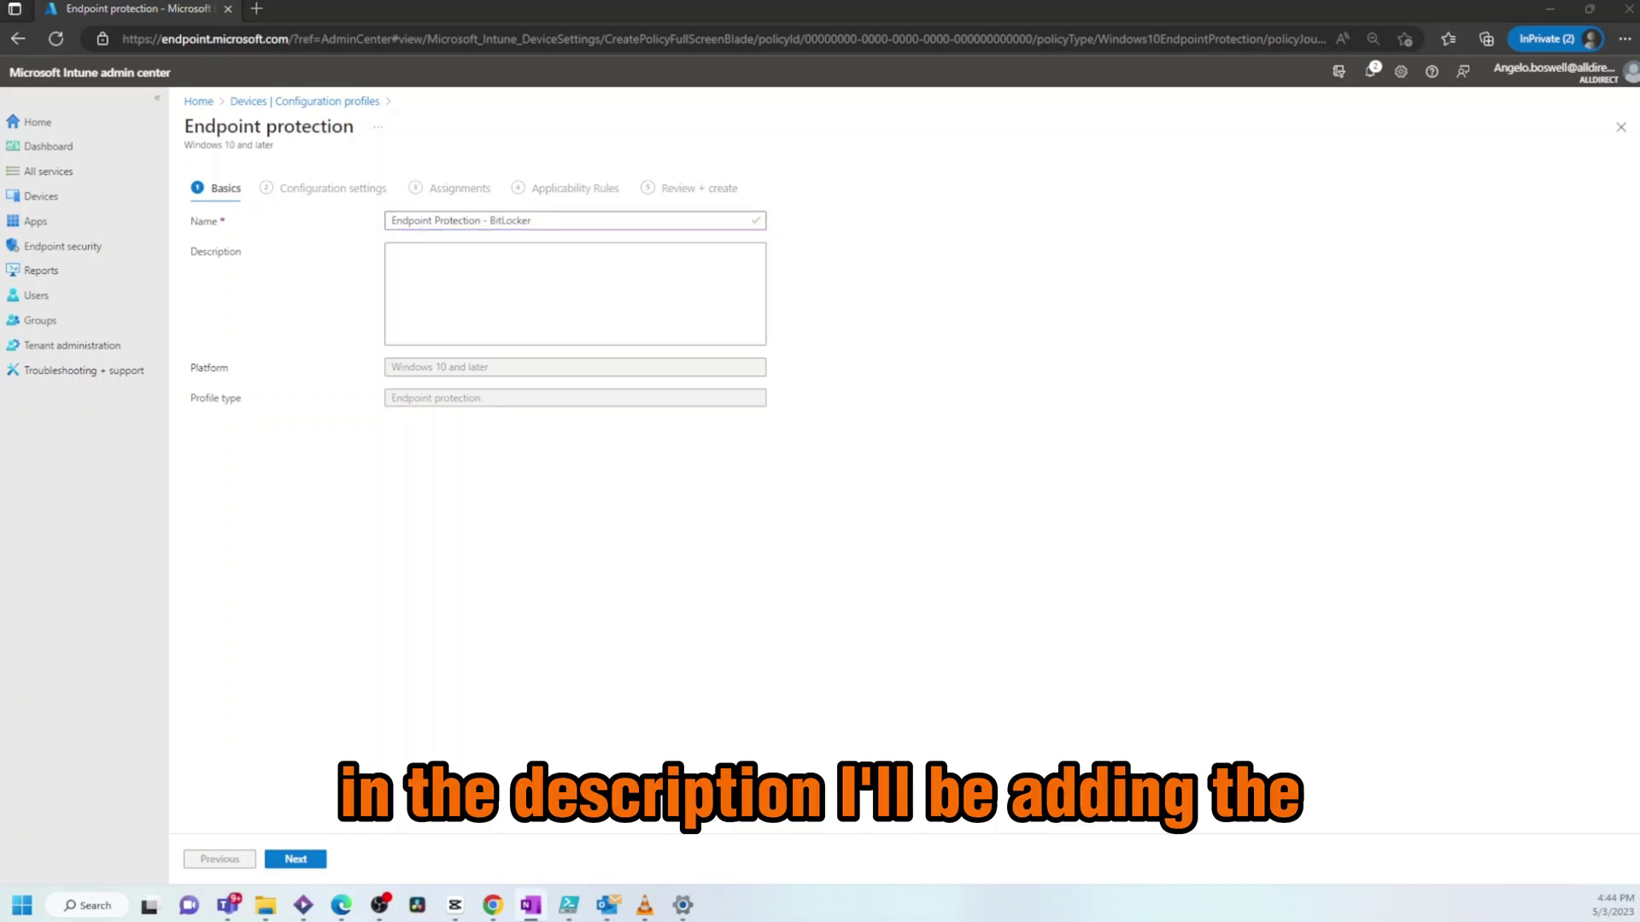
{"action": "left_click", "coordinate": [575, 293]}
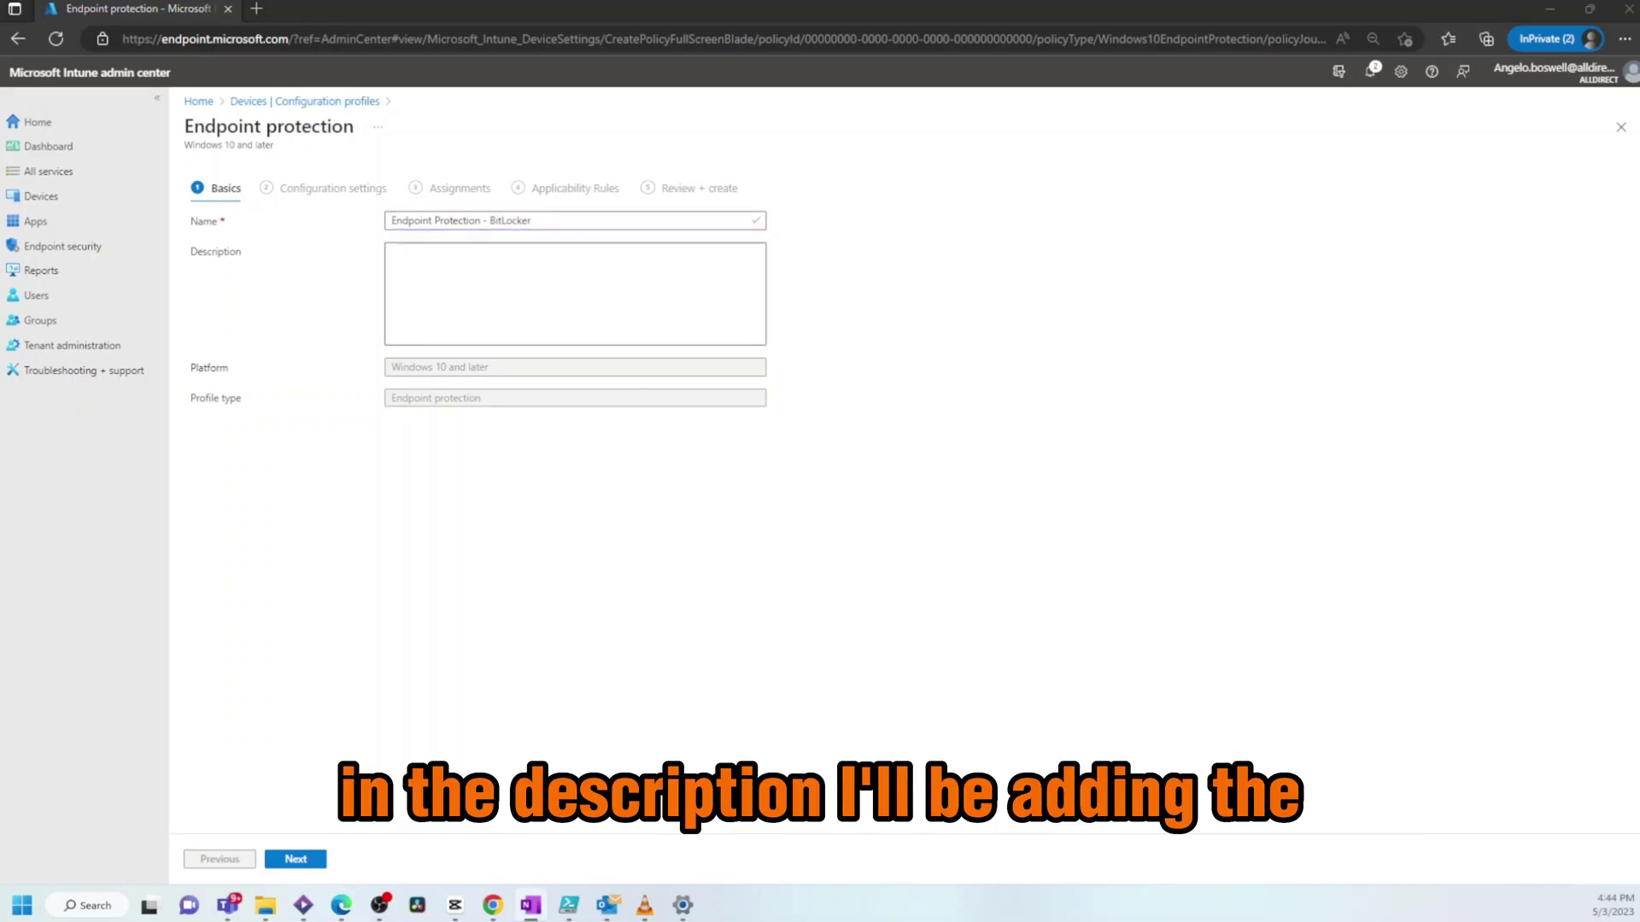
{"action": "key", "text": "alt+Tab"}
{"action": "type", "text": "Encrypt all Windows 10 and Later devices with BitLocker Drive Encryption"}
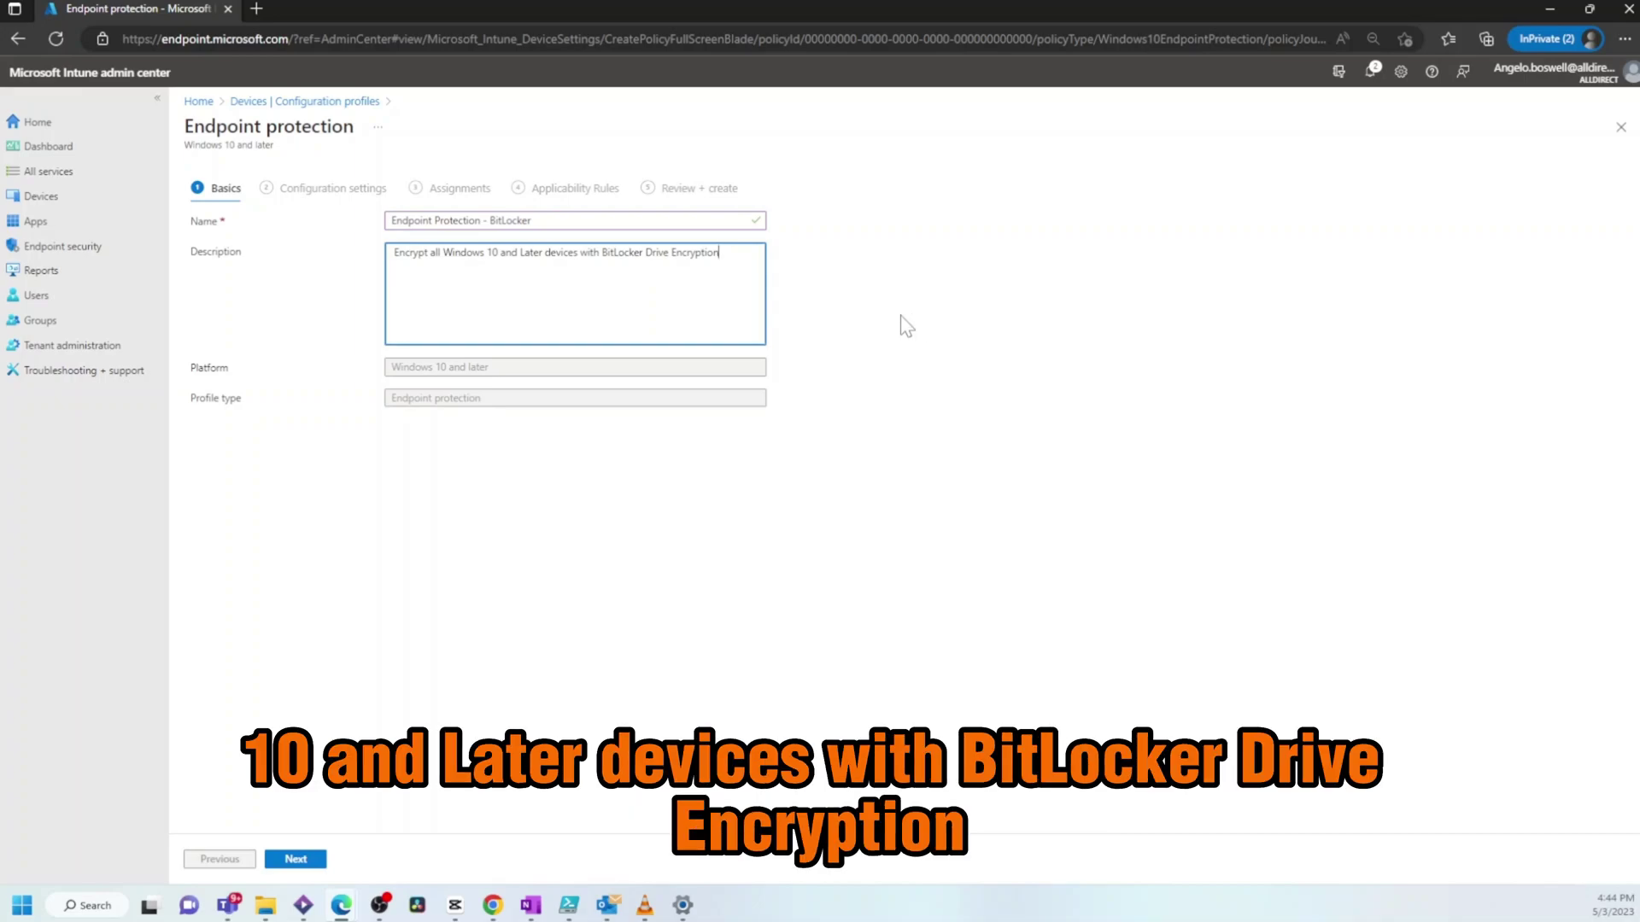
In Windows Encryption, set Encrypt devices to Require, other-disk warning to Block, standard users to Allow, encryption methods to Enable
{"action": "left_click", "coordinate": [296, 859]}
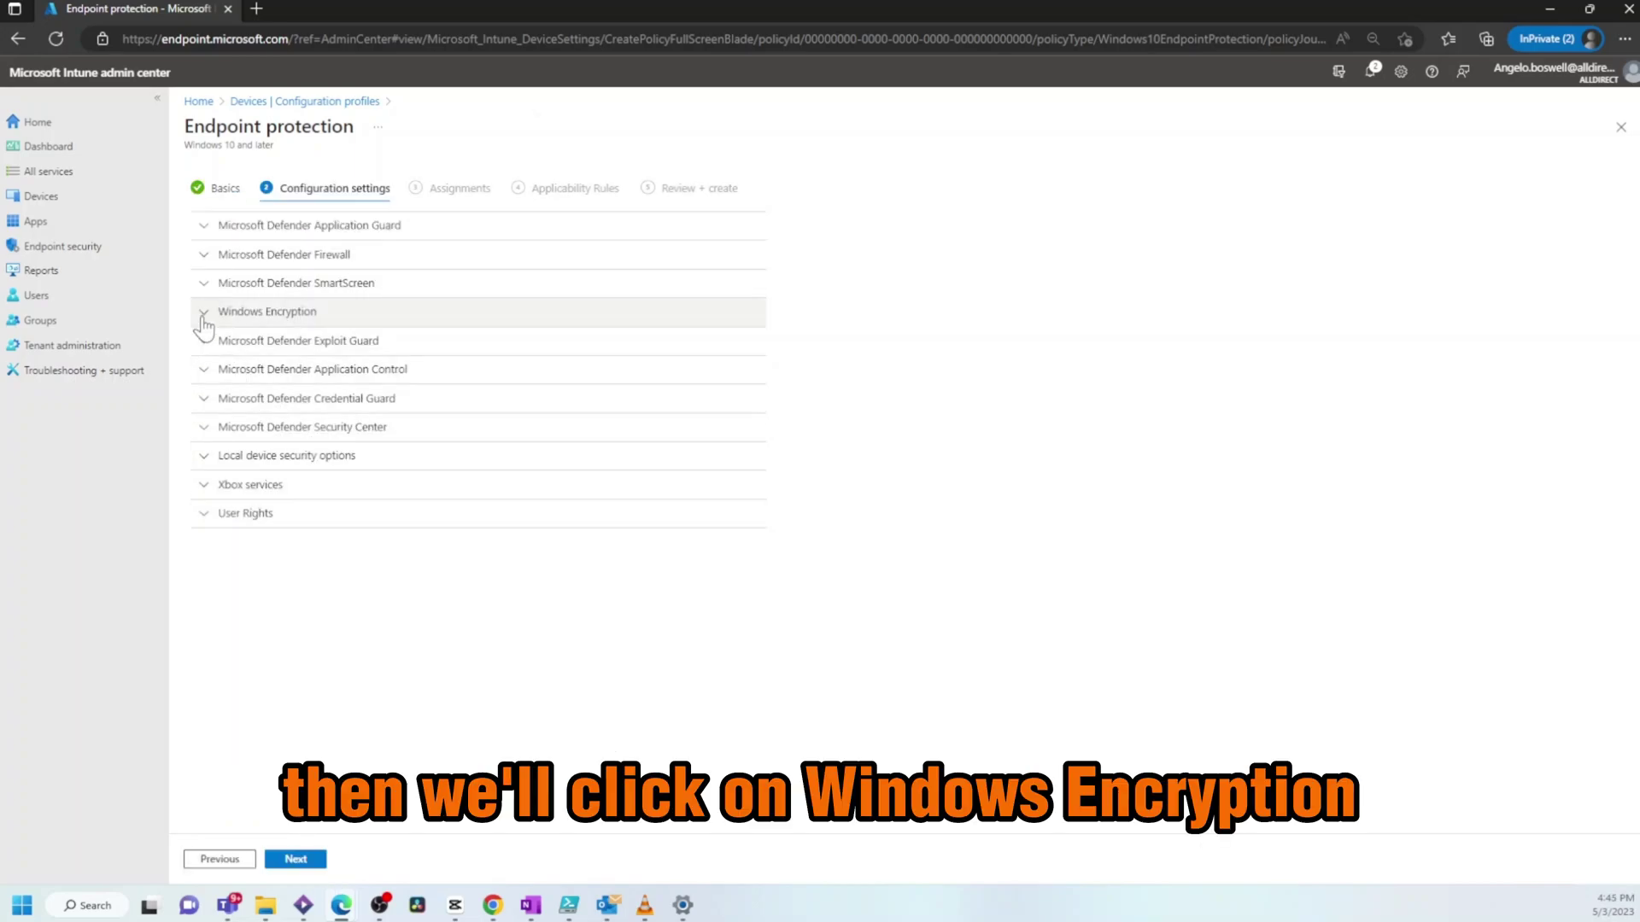
{"action": "left_click", "coordinate": [203, 325]}
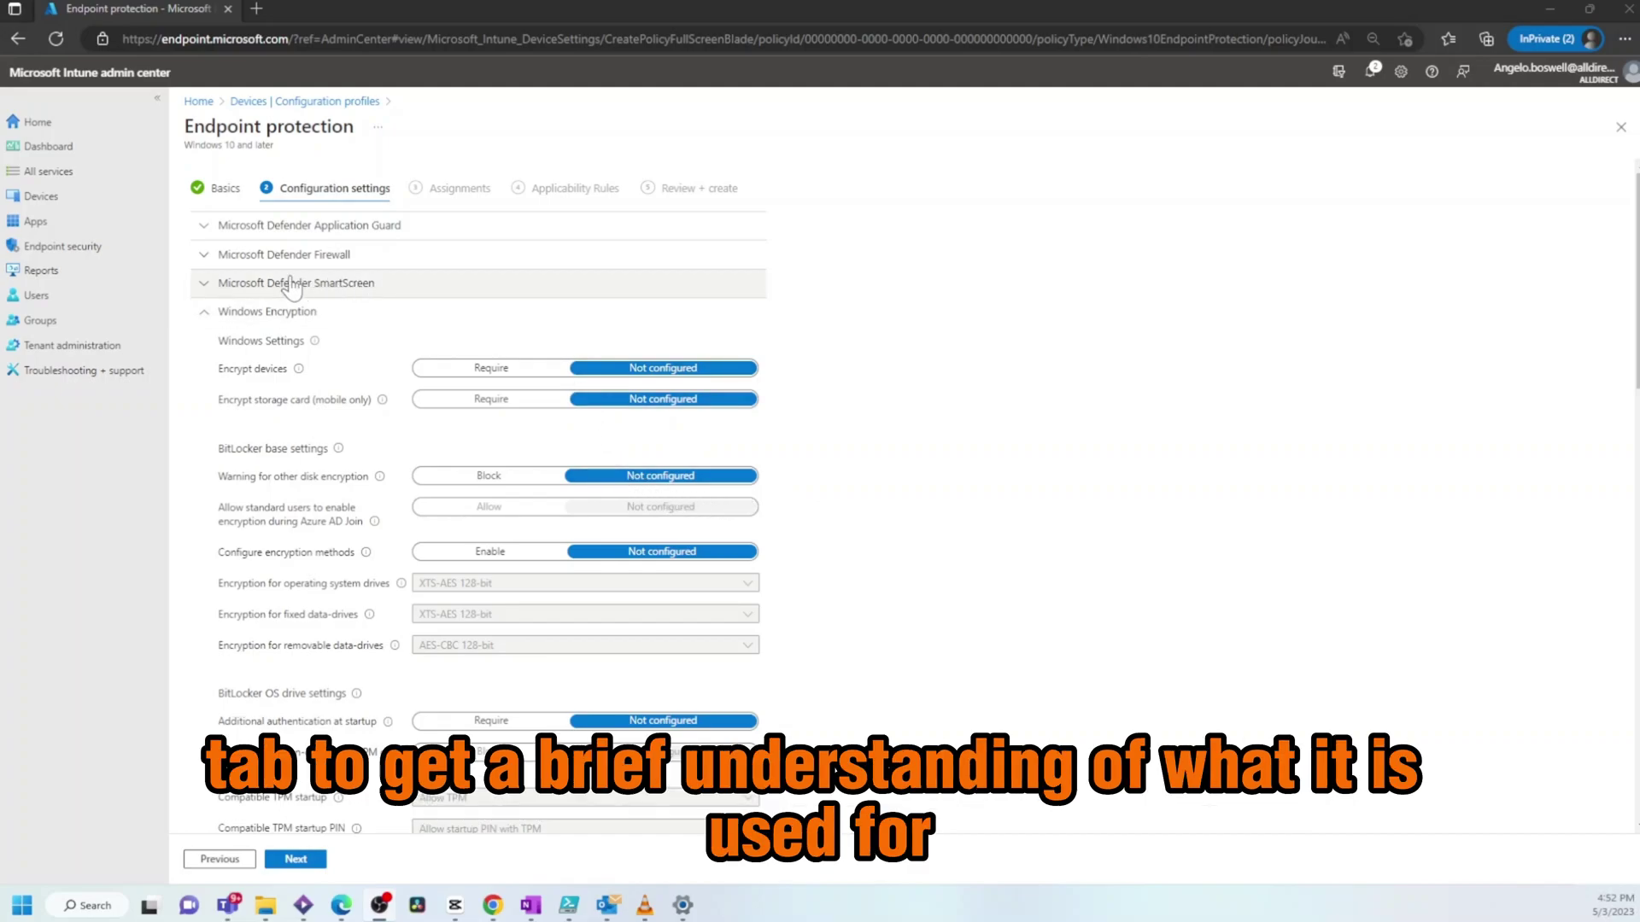
{"action": "mouse_move", "coordinate": [314, 341]}
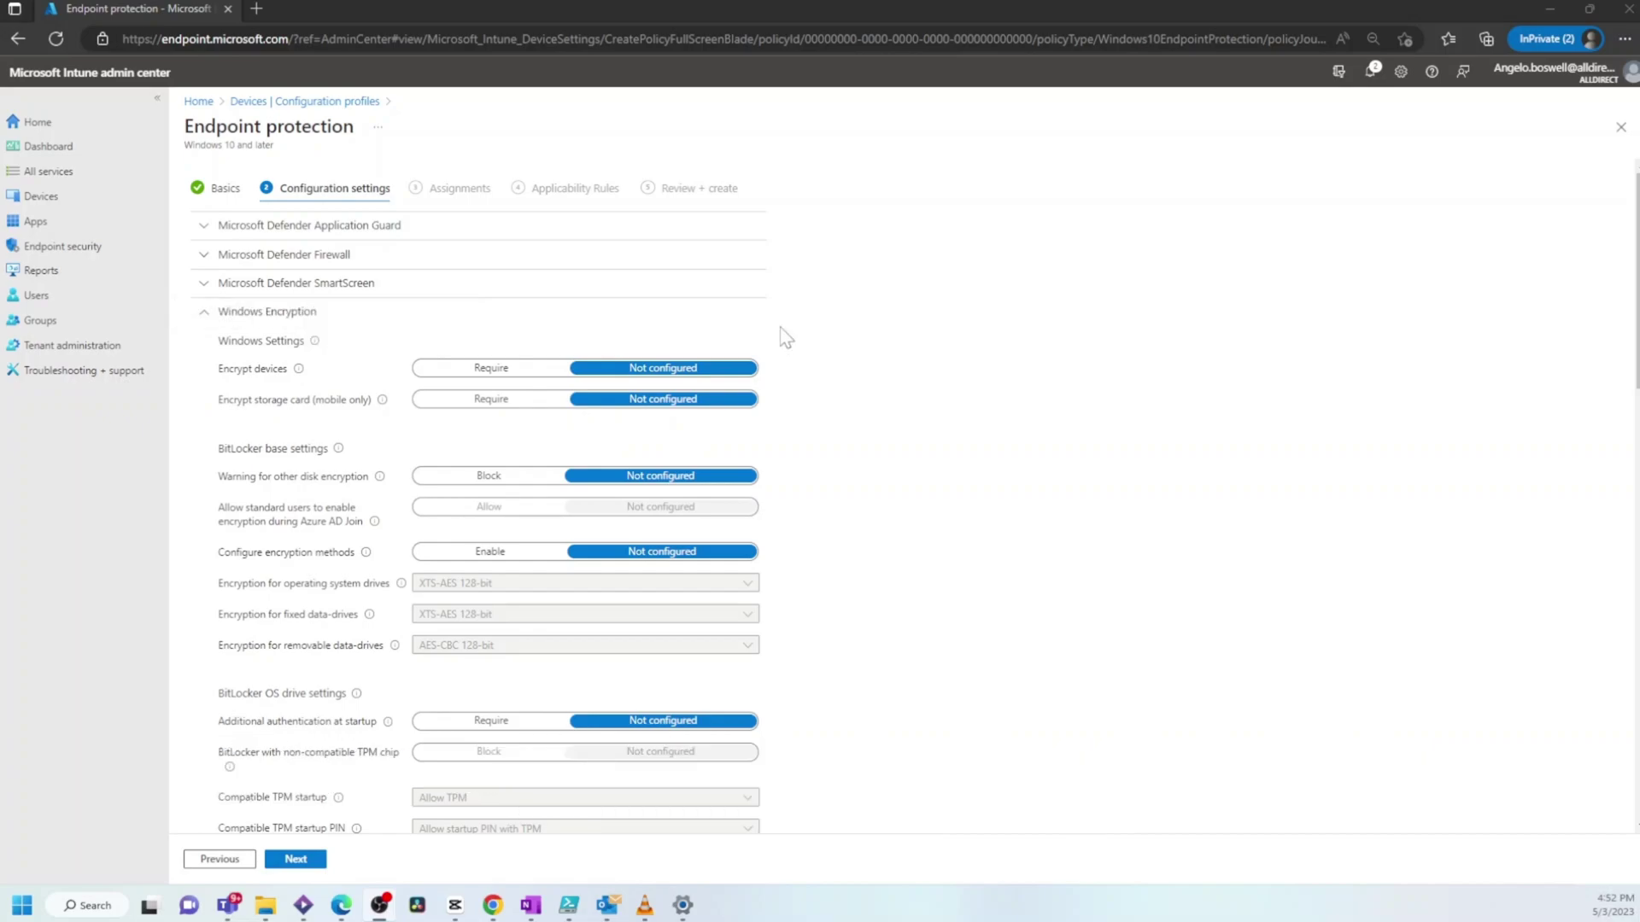
{"action": "left_click", "coordinate": [513, 368]}
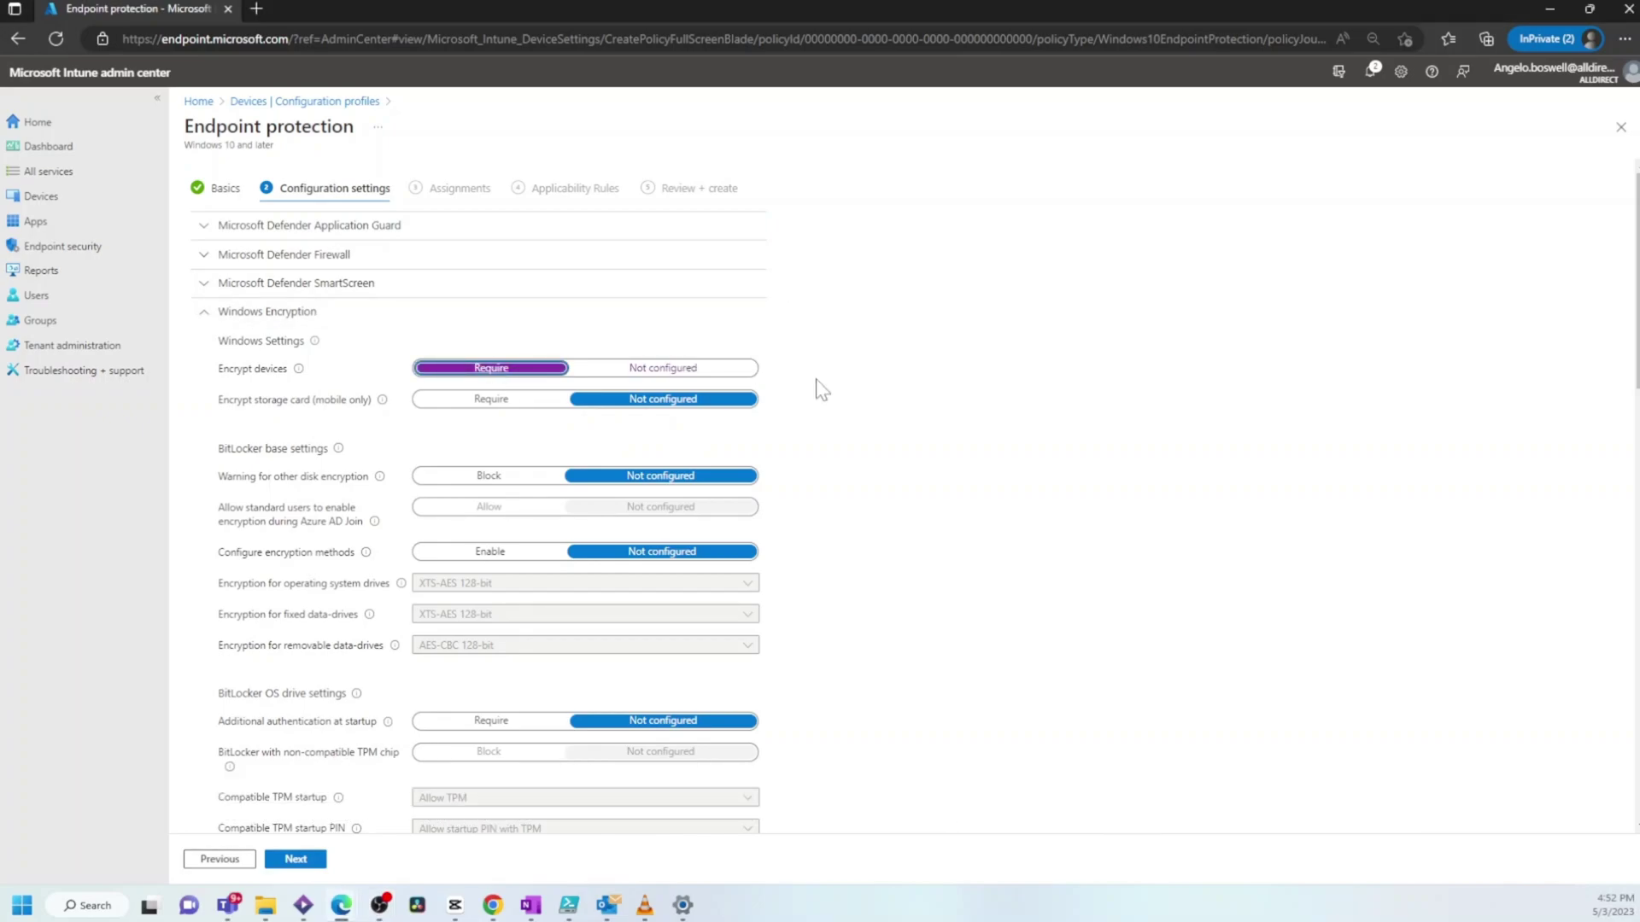
{"action": "left_click", "coordinate": [527, 482]}
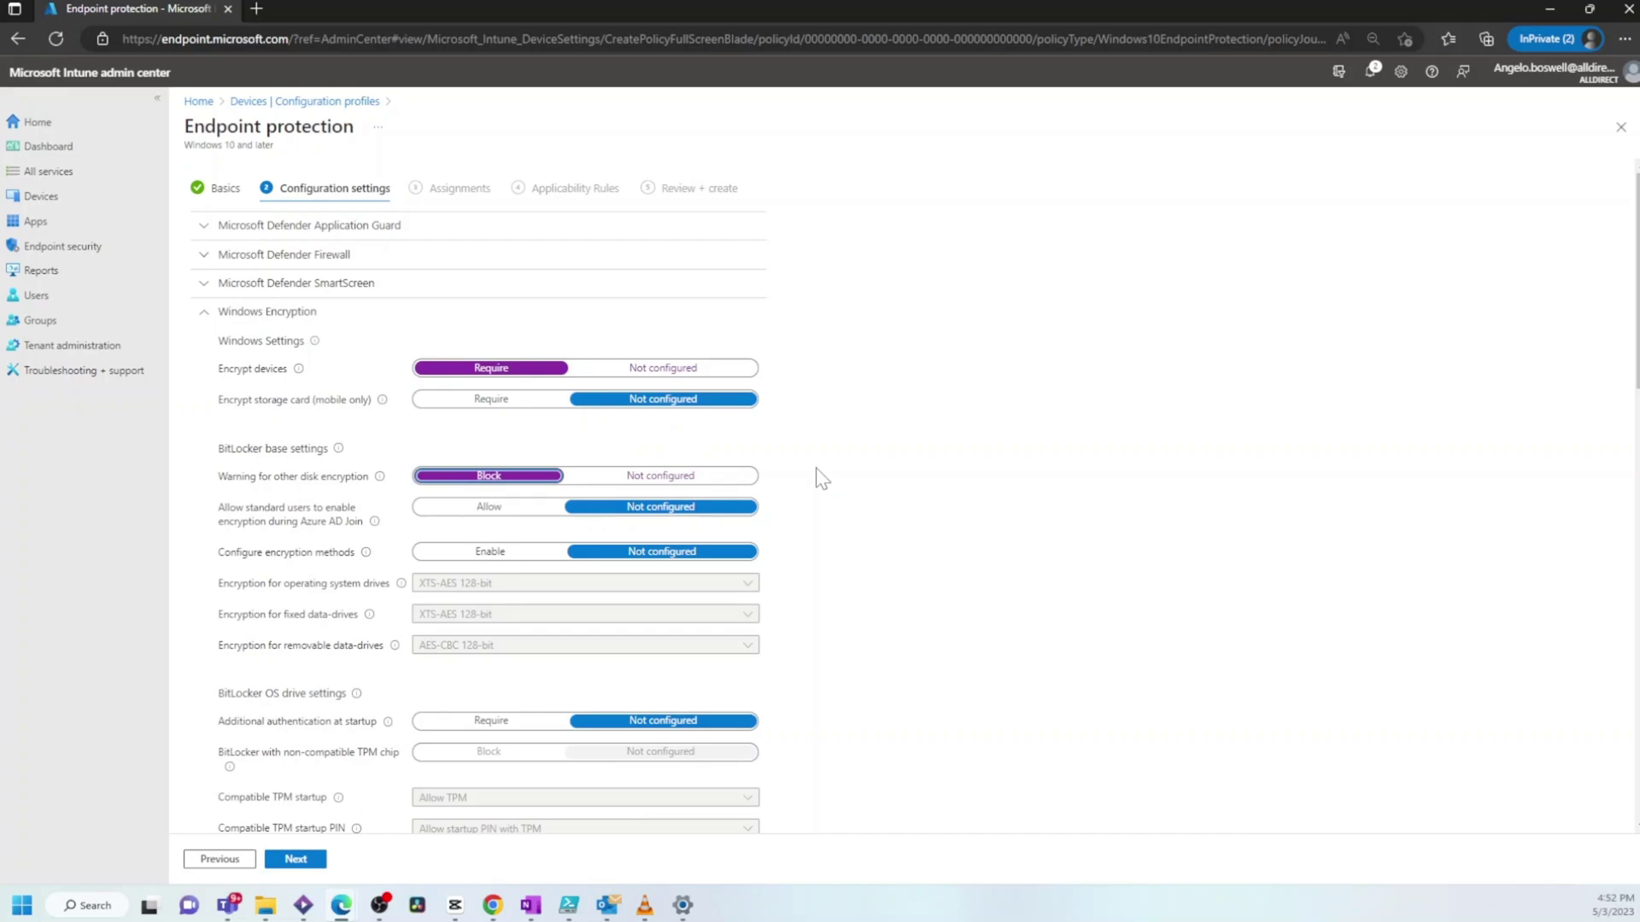
{"action": "left_click", "coordinate": [511, 510]}
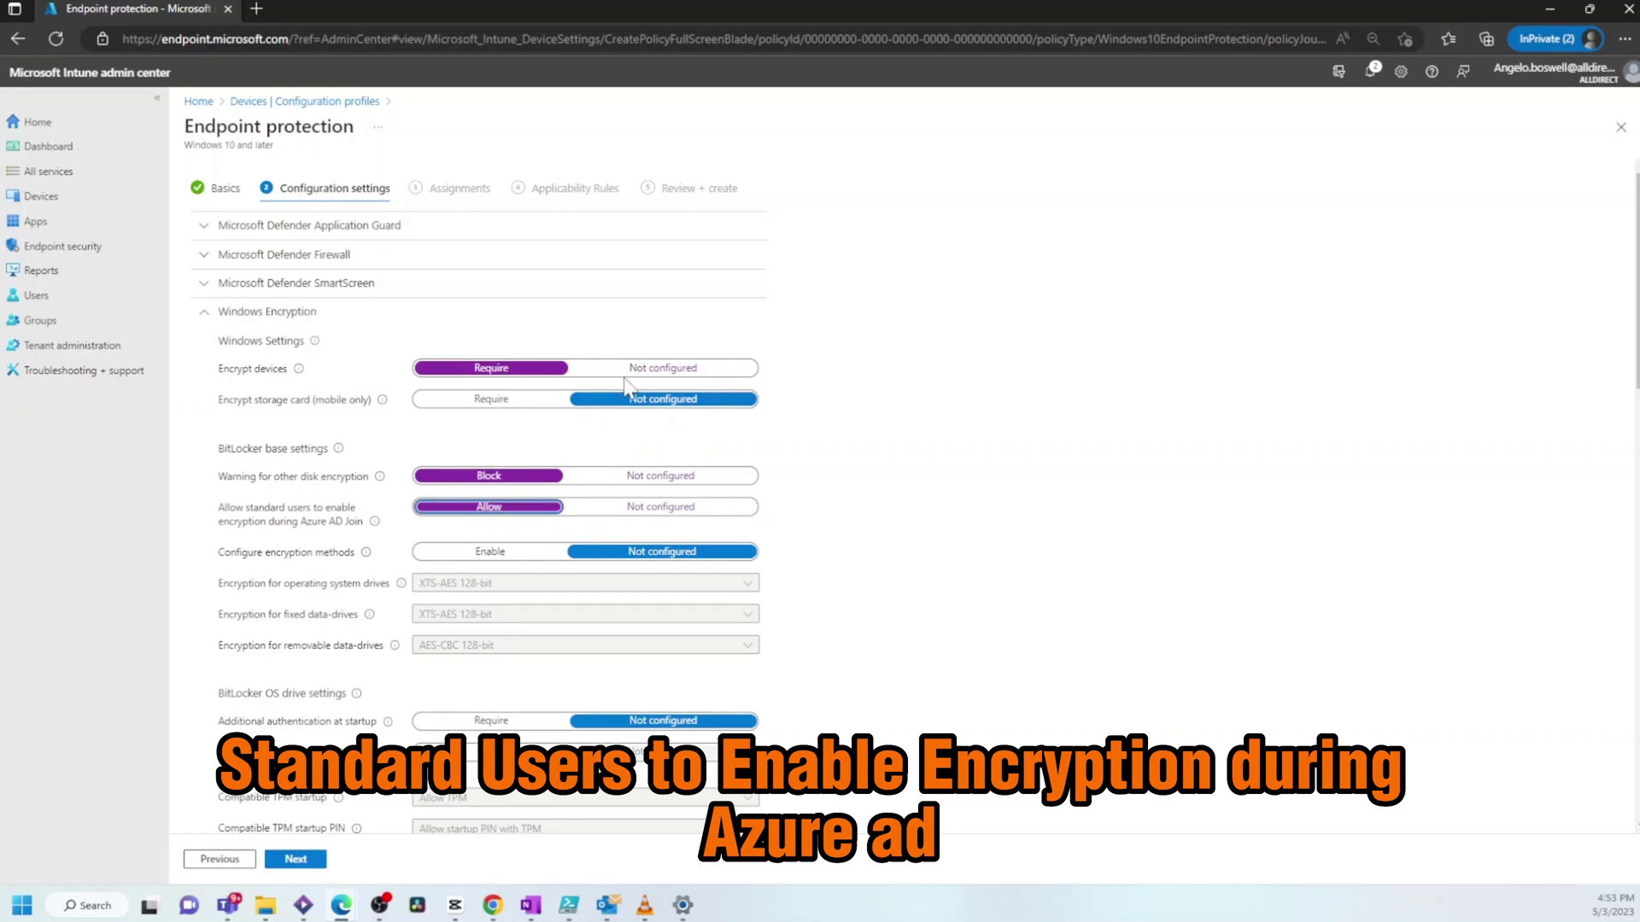
{"action": "left_click", "coordinate": [516, 557]}
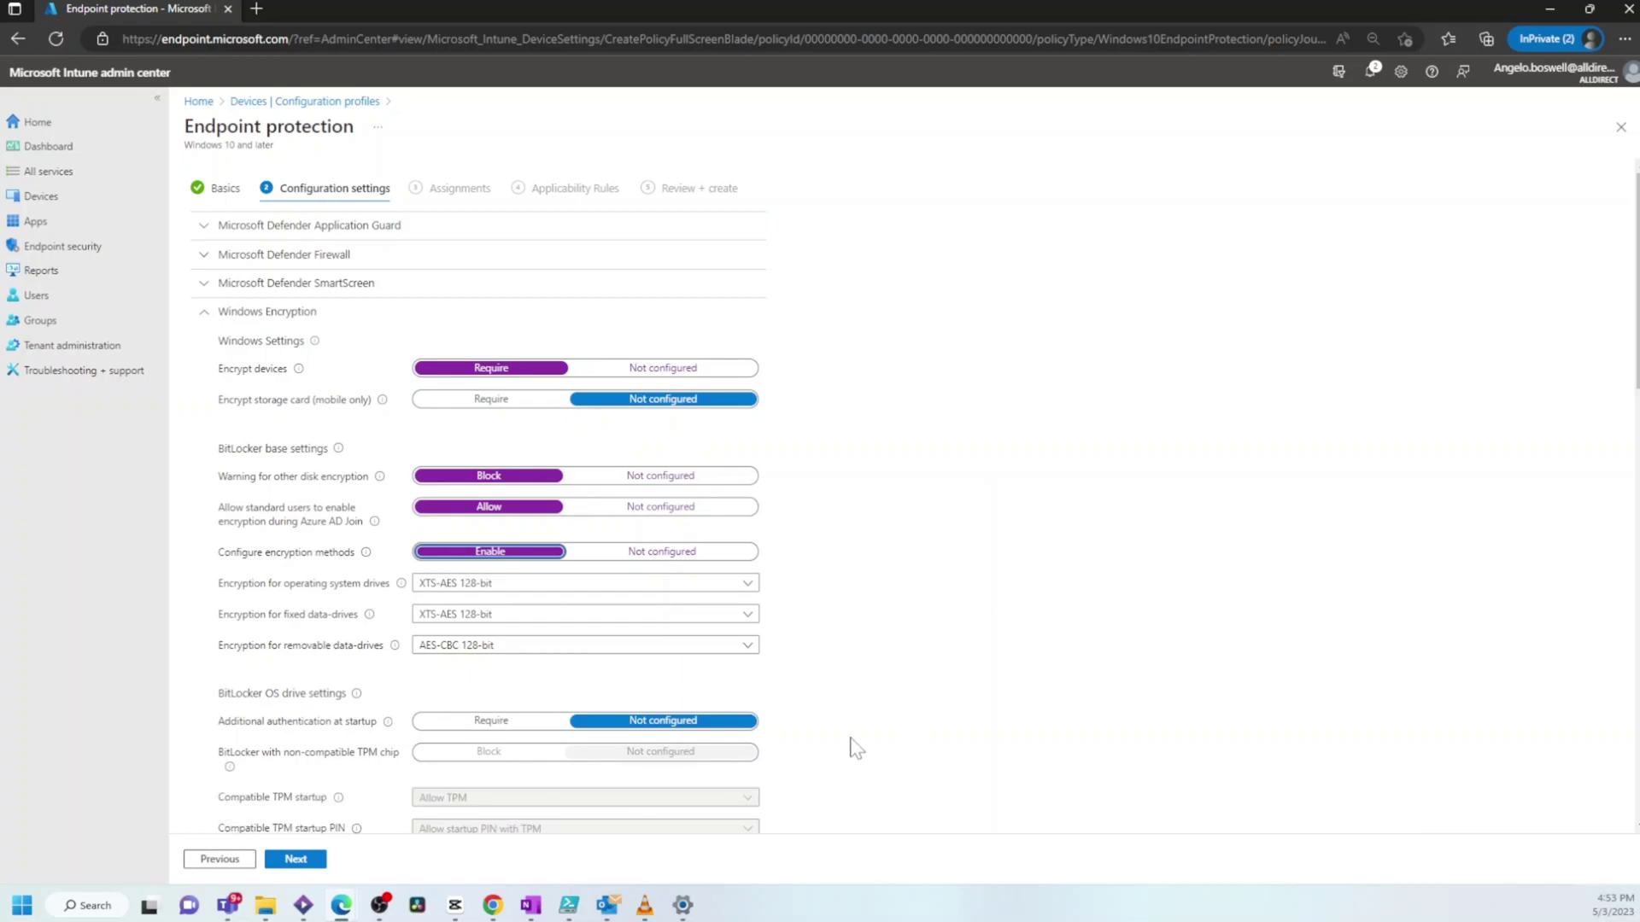
Require additional startup authentication, block BitLocker without a compatible TPM, and set Compatible TPM startup to Require TPM
{"action": "scroll", "coordinate": [846, 754], "scroll_direction": "down", "scroll_amount": 3}
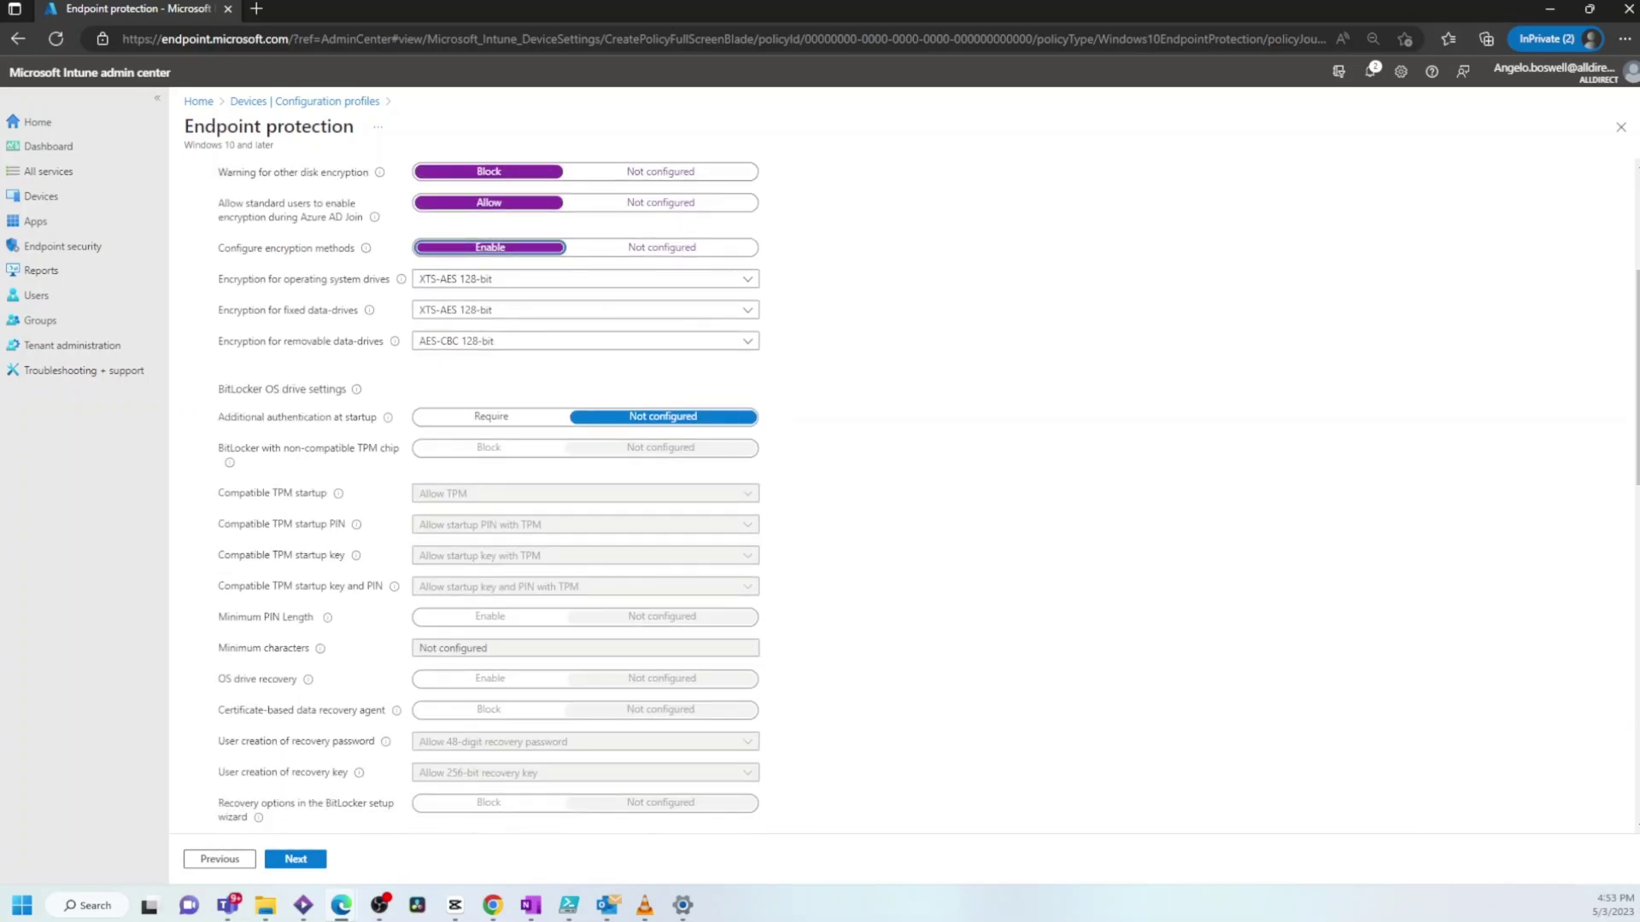
{"action": "left_click", "coordinate": [515, 418]}
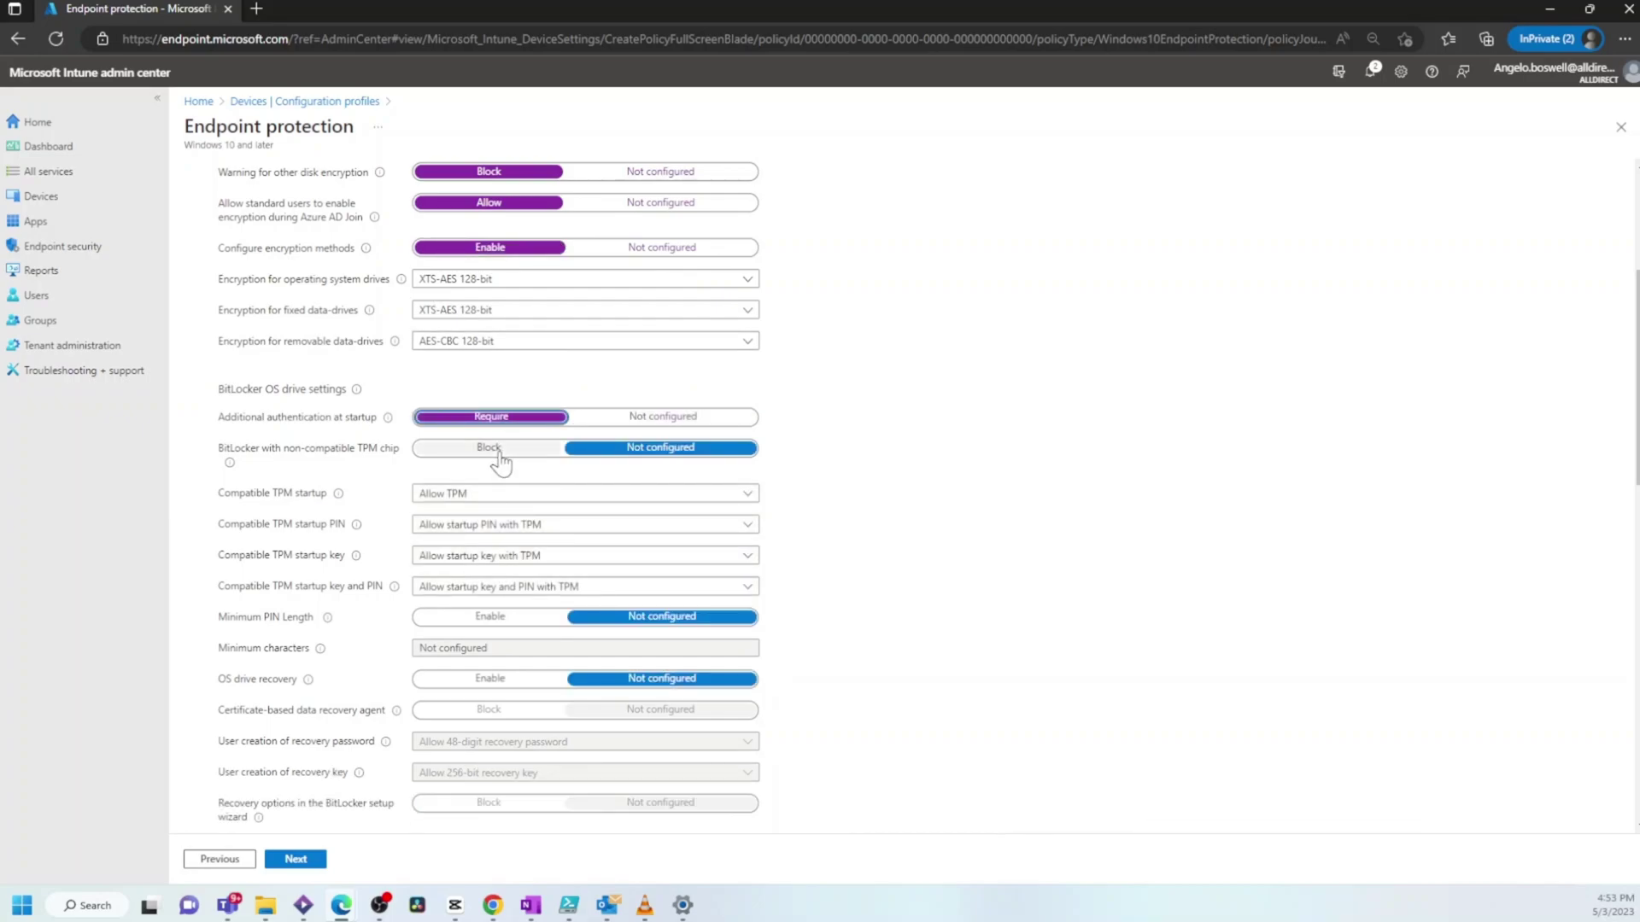
{"action": "left_click", "coordinate": [499, 451]}
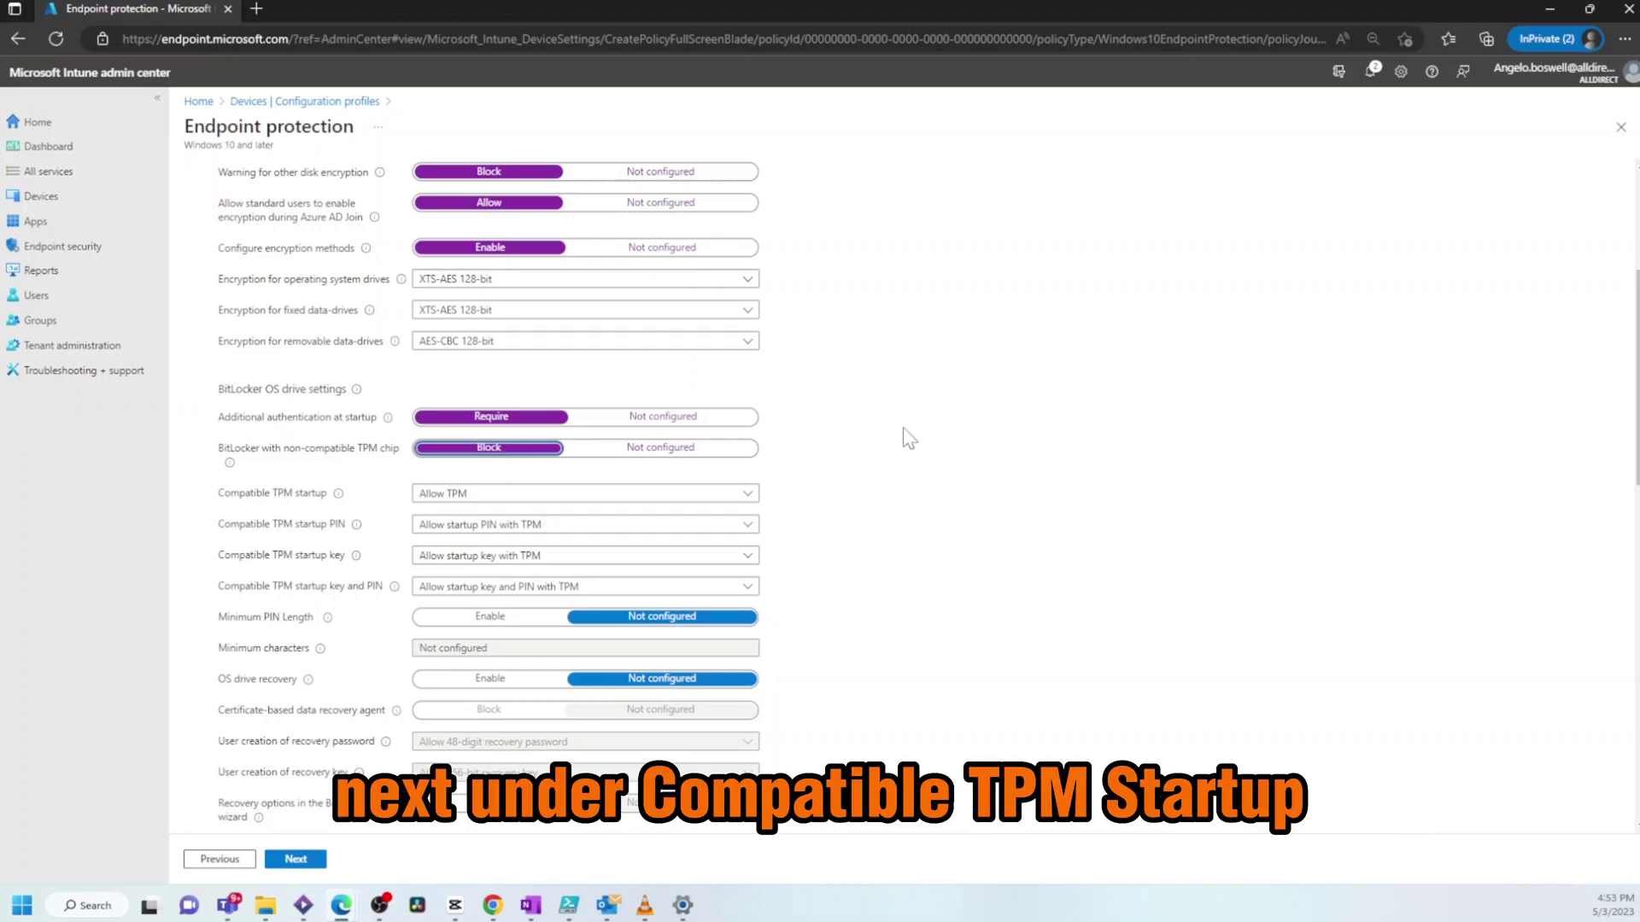
{"action": "left_click", "coordinate": [637, 493]}
{"action": "left_click", "coordinate": [513, 564]}
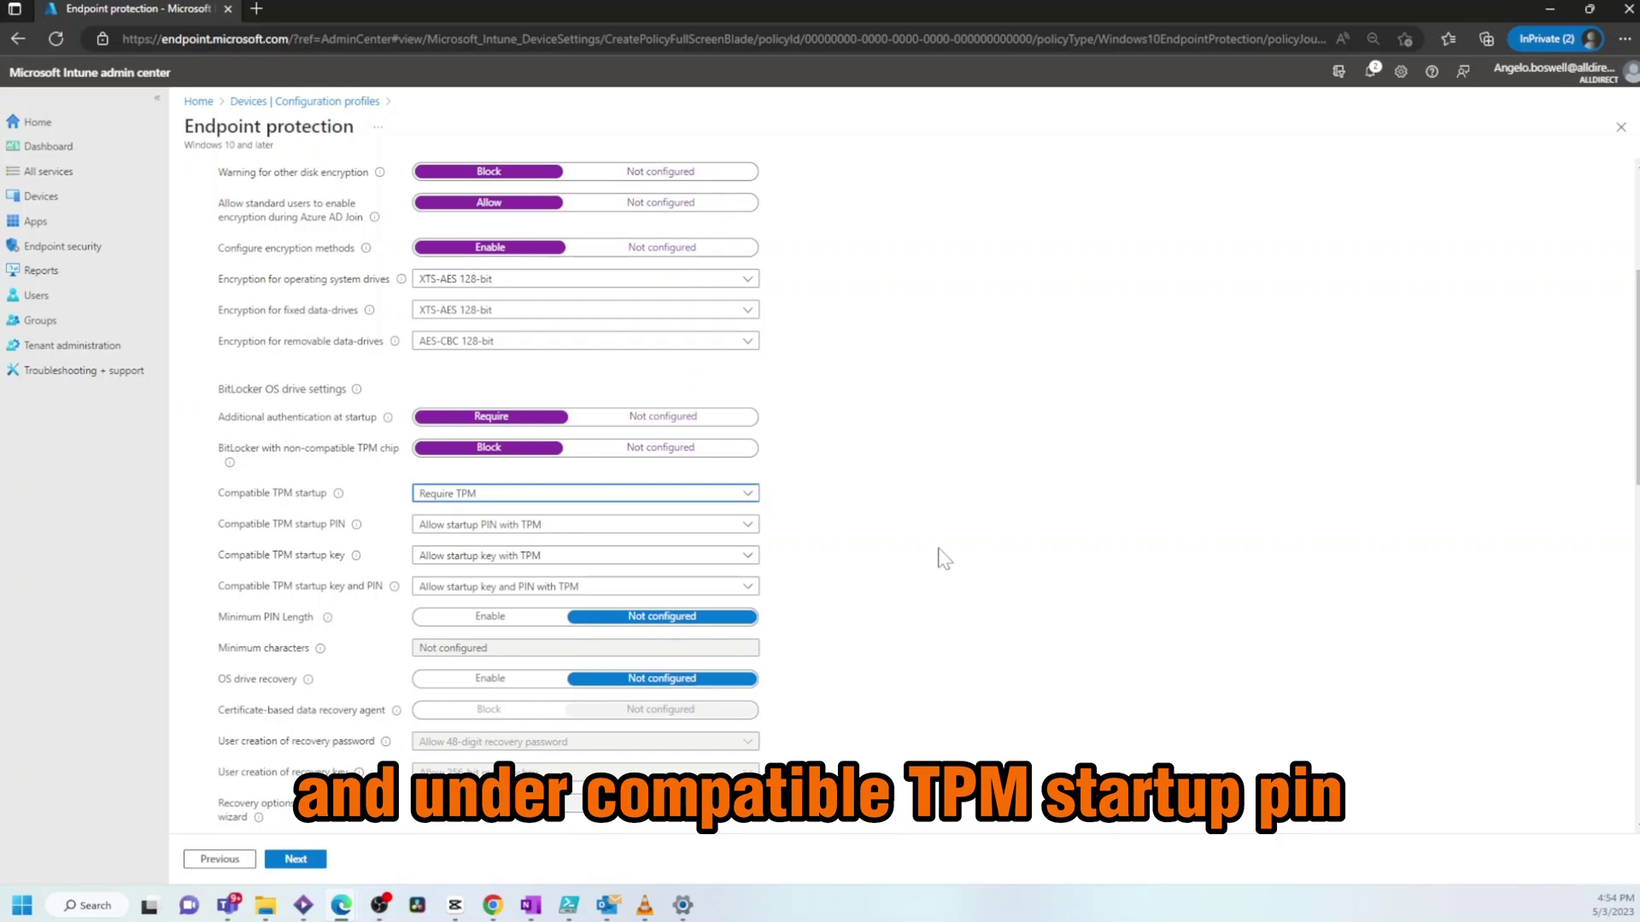
Disallow startup PIN, startup key, and startup key and PIN with TPM
{"action": "left_click", "coordinate": [634, 531]}
{"action": "left_click", "coordinate": [610, 572]}
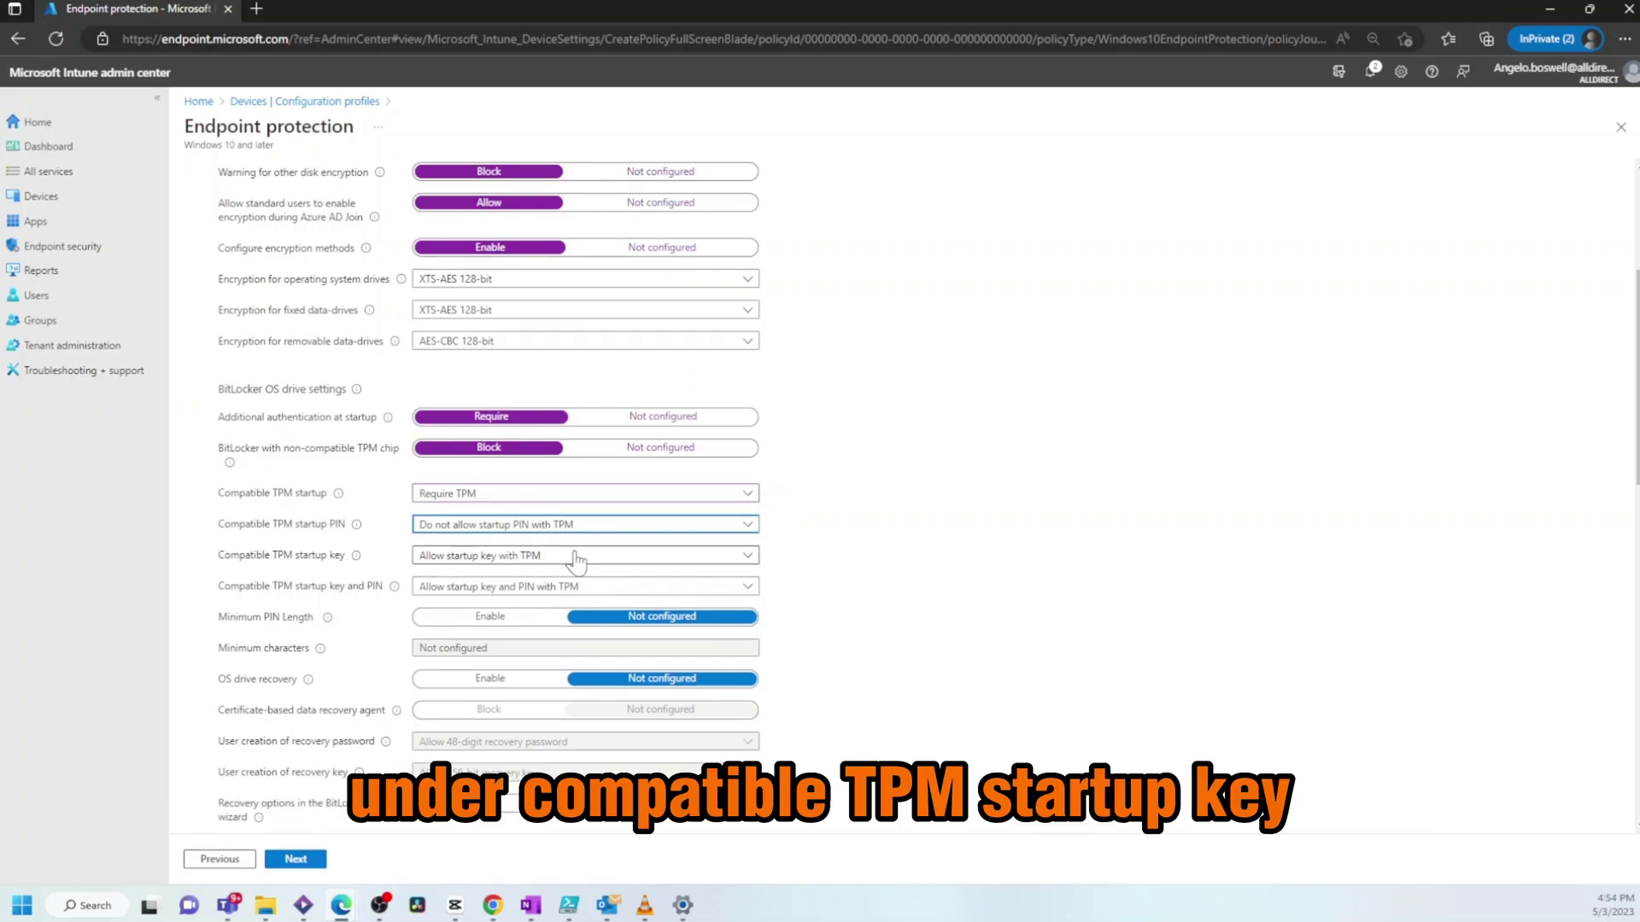
{"action": "left_click", "coordinate": [578, 560]}
{"action": "left_click", "coordinate": [671, 595]}
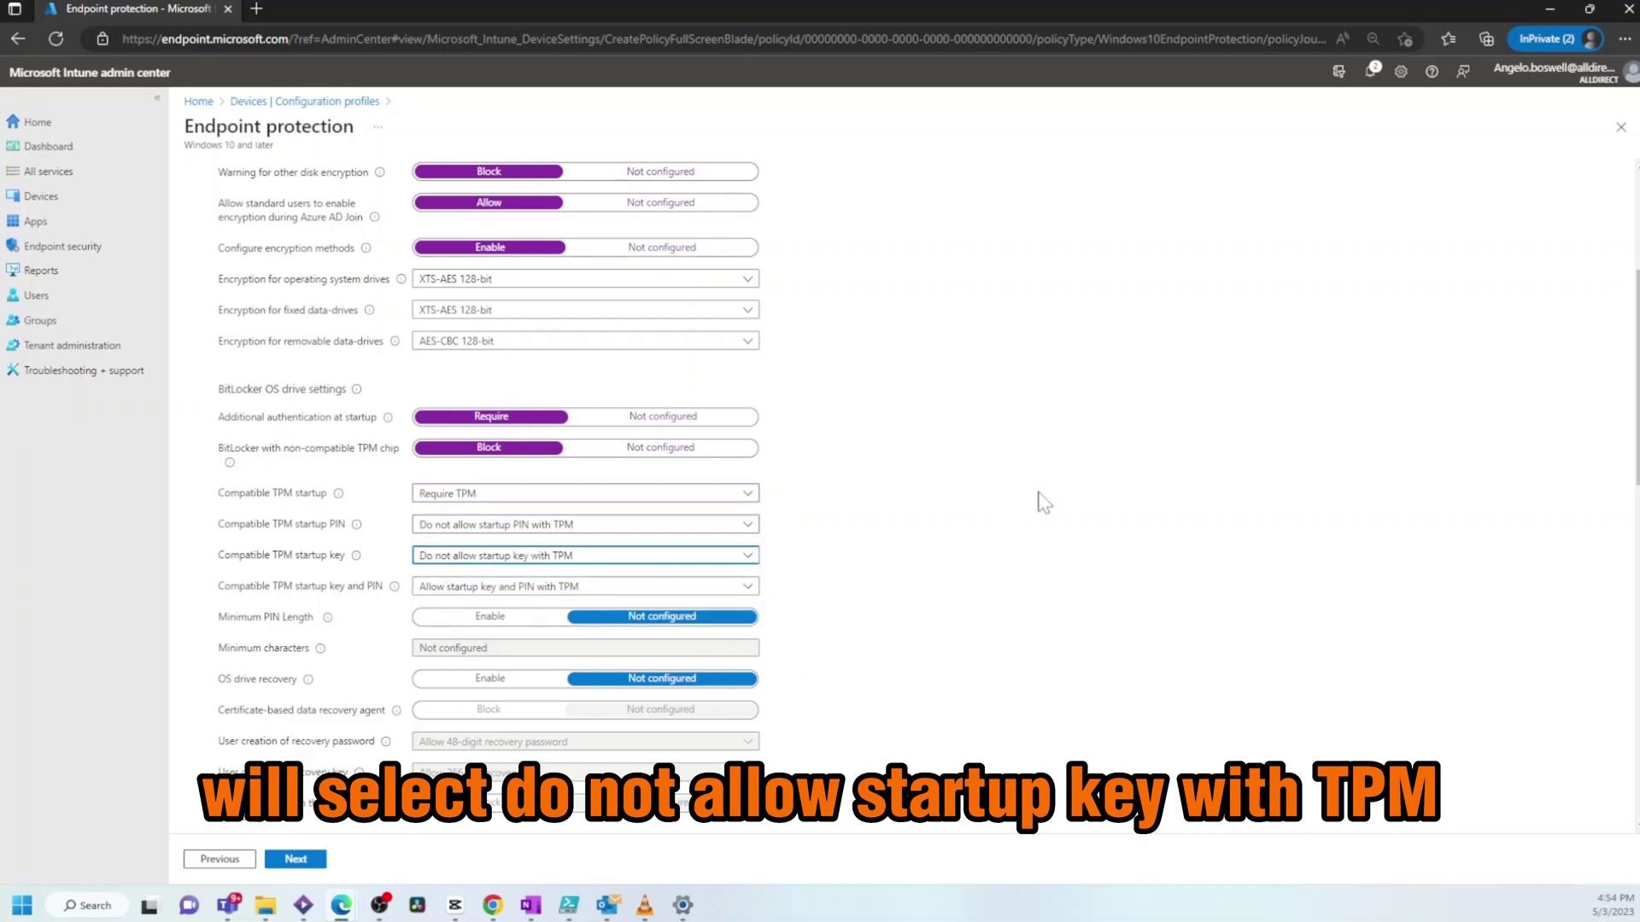
{"action": "left_click", "coordinate": [664, 596]}
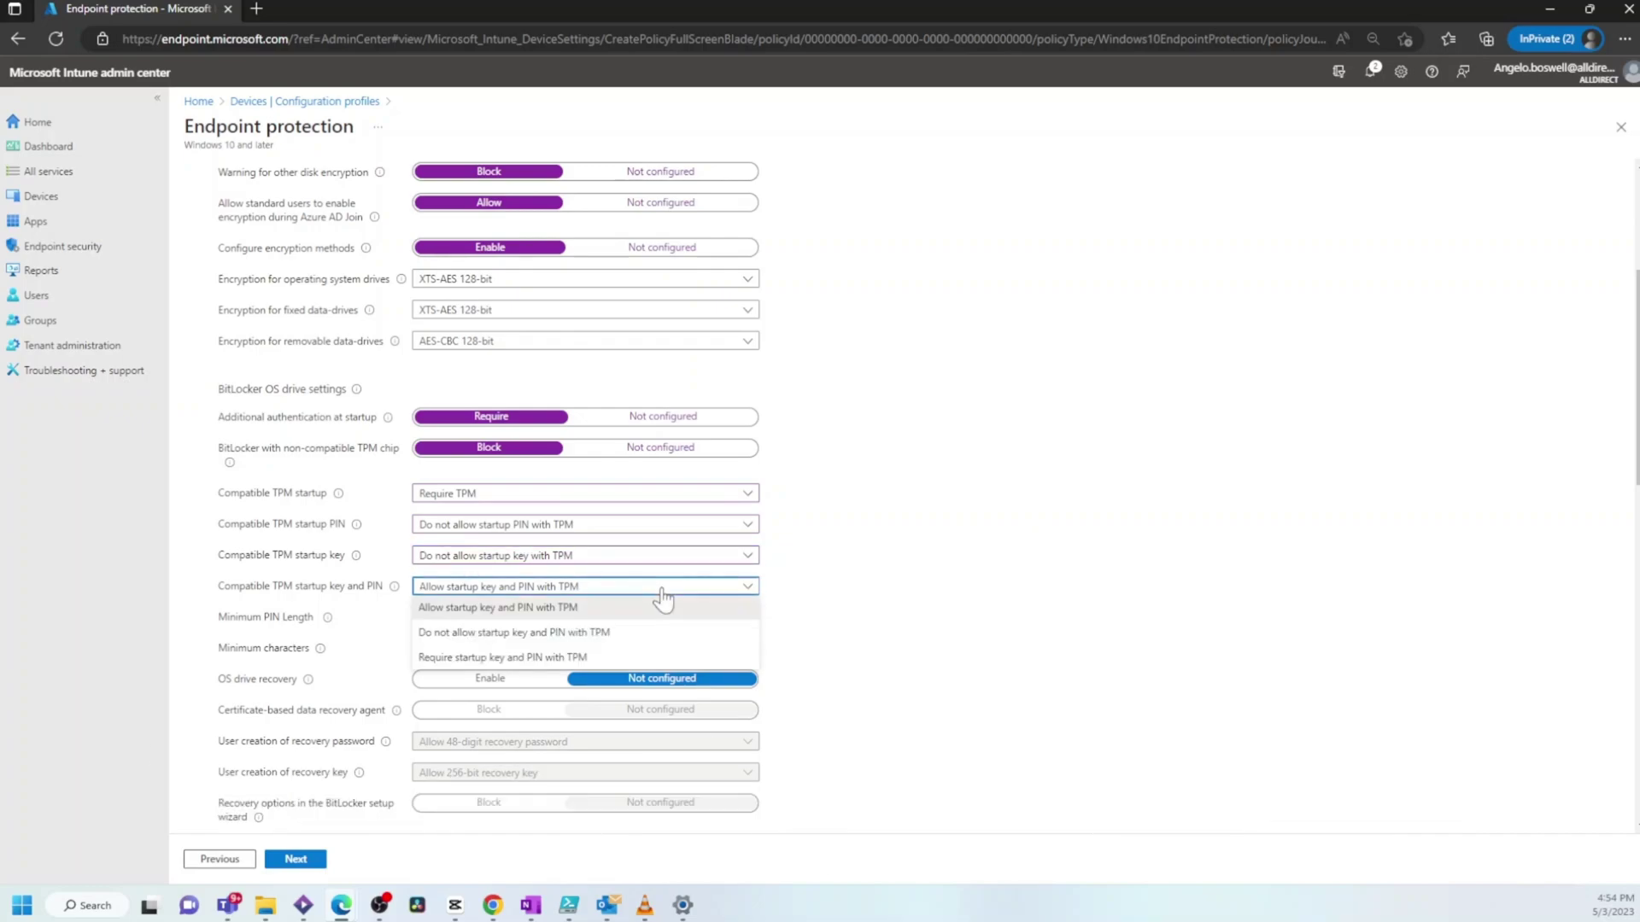
{"action": "left_click", "coordinate": [636, 626]}
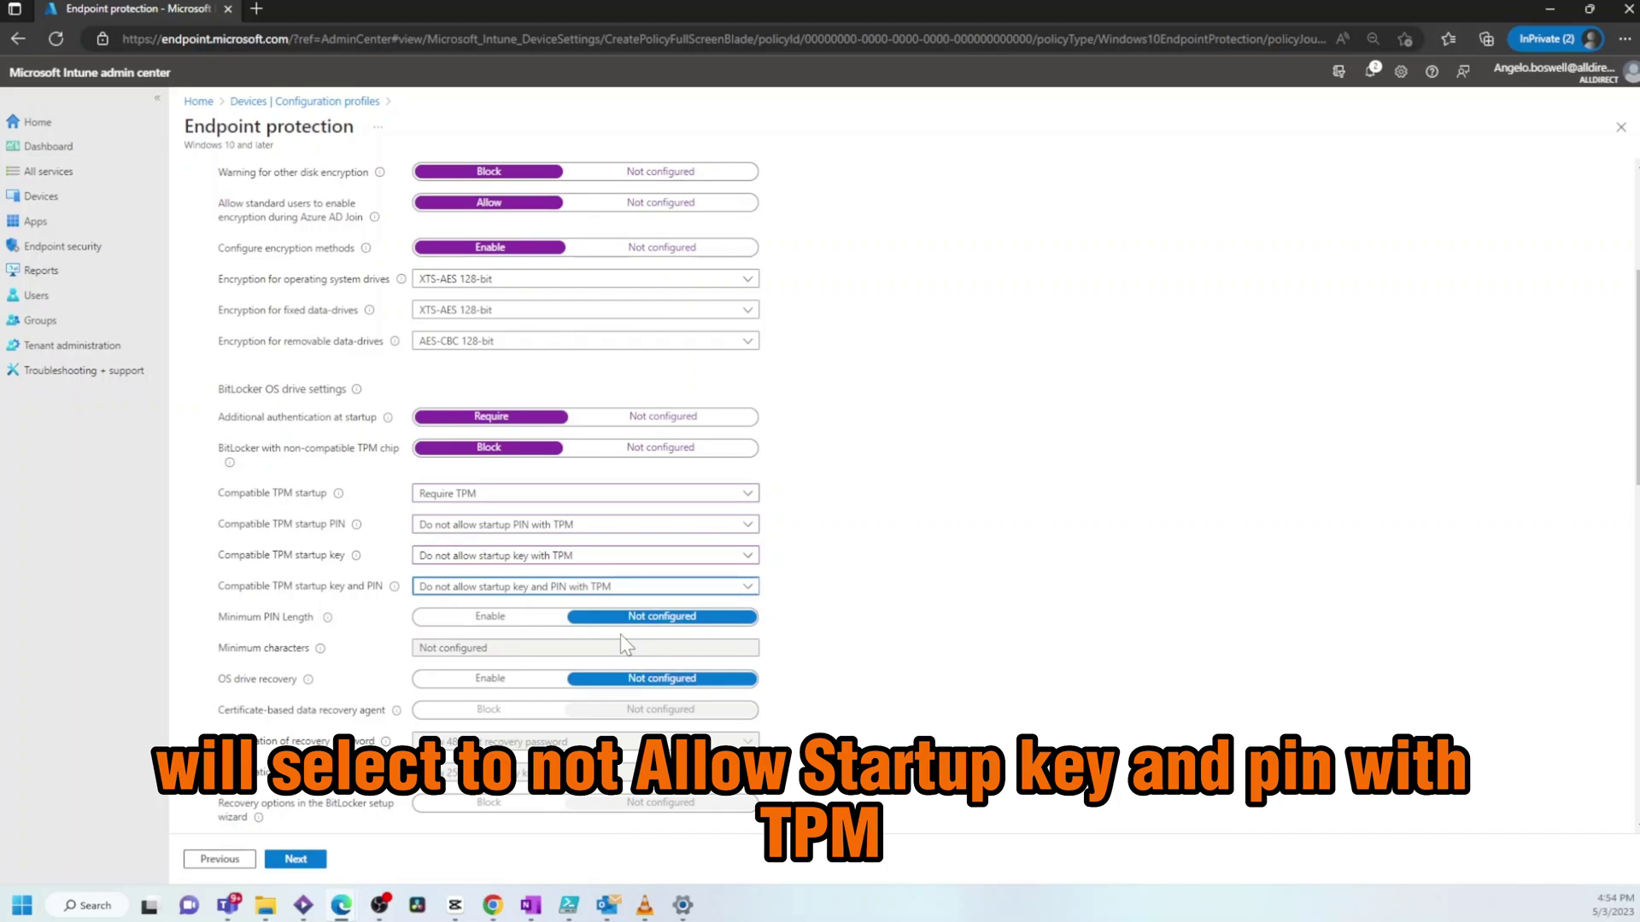
Enable OS drive recovery, block wizard recovery options, require Azure AD backup, and enable the pre-boot recovery message
{"action": "scroll", "coordinate": [930, 584], "scroll_direction": "down", "scroll_amount": 1}
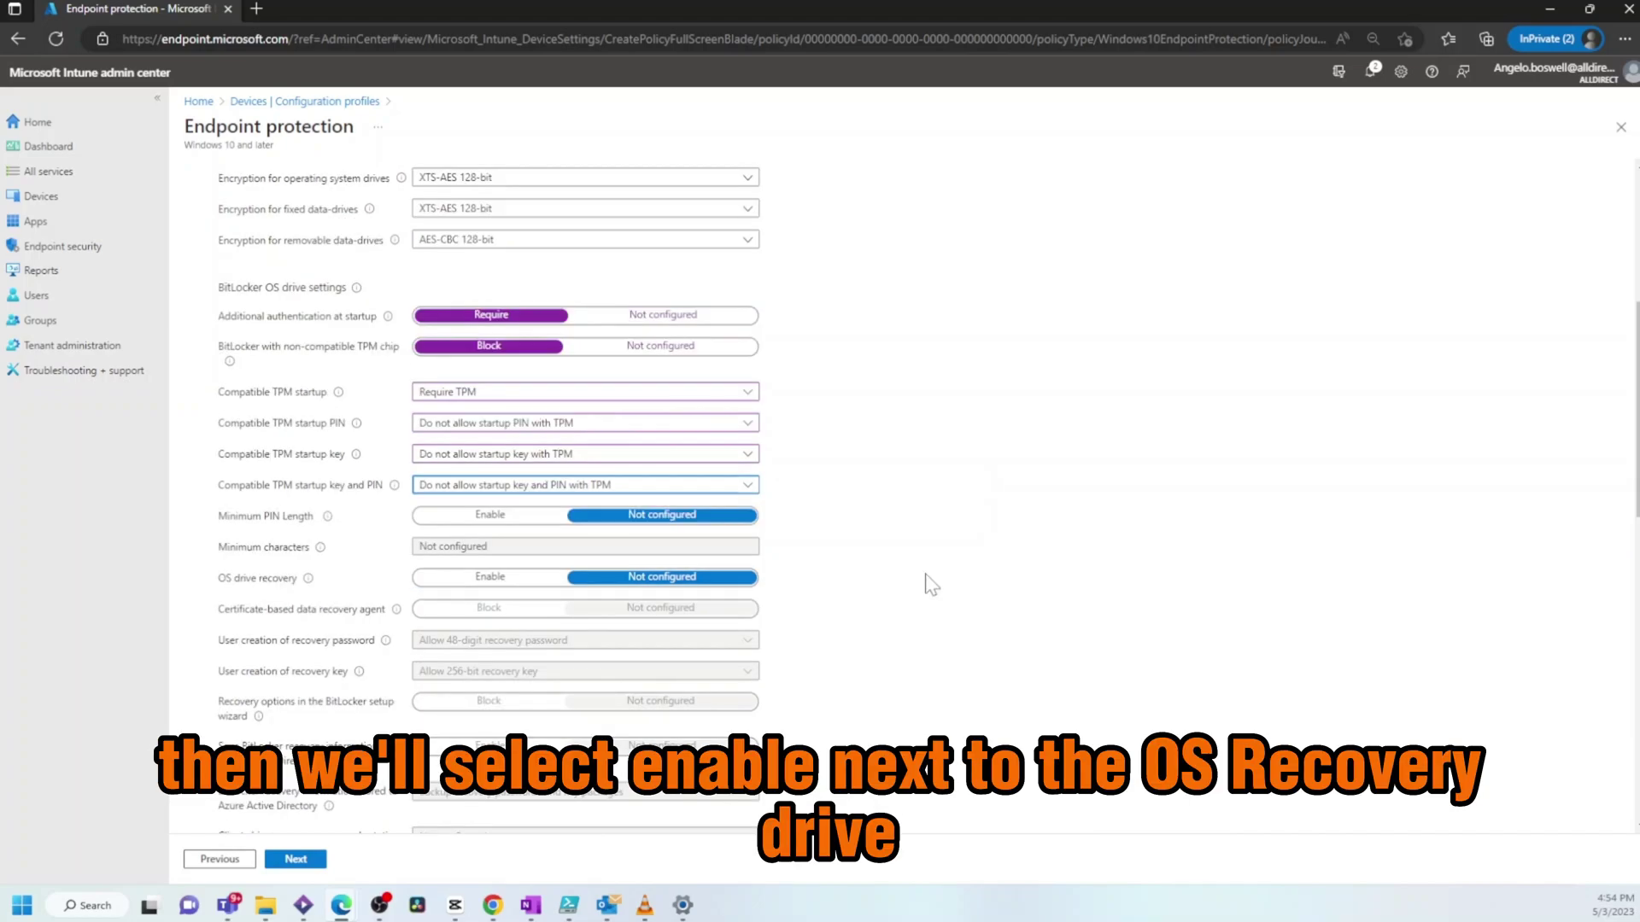
{"action": "left_click", "coordinate": [468, 579]}
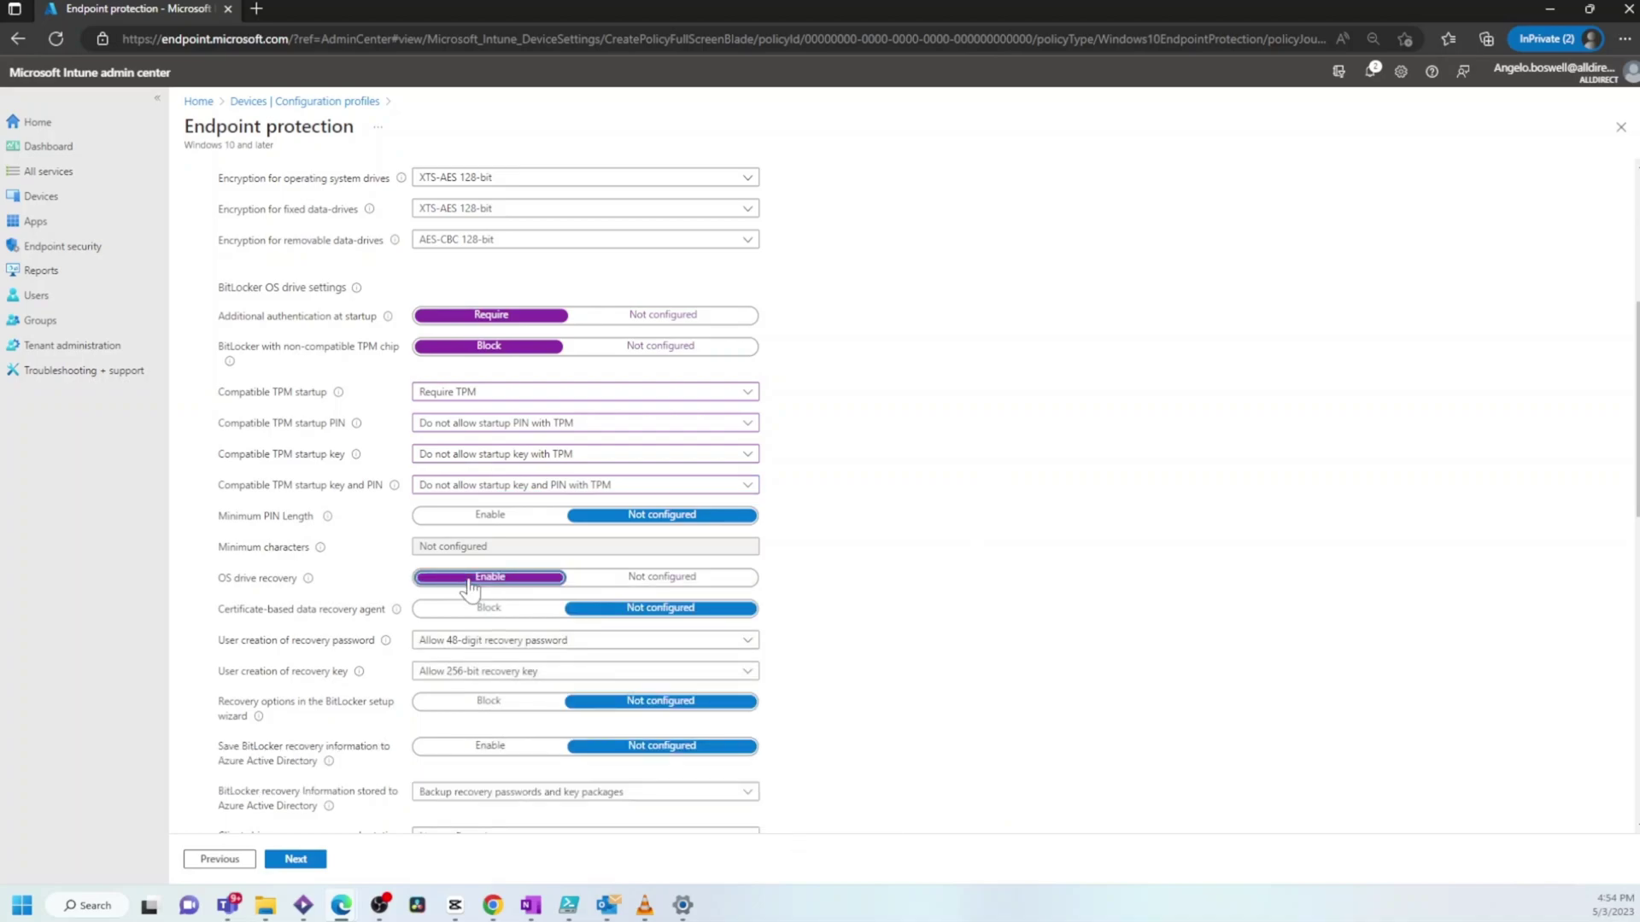
{"action": "scroll", "coordinate": [247, 333], "scroll_direction": "down", "scroll_amount": 3}
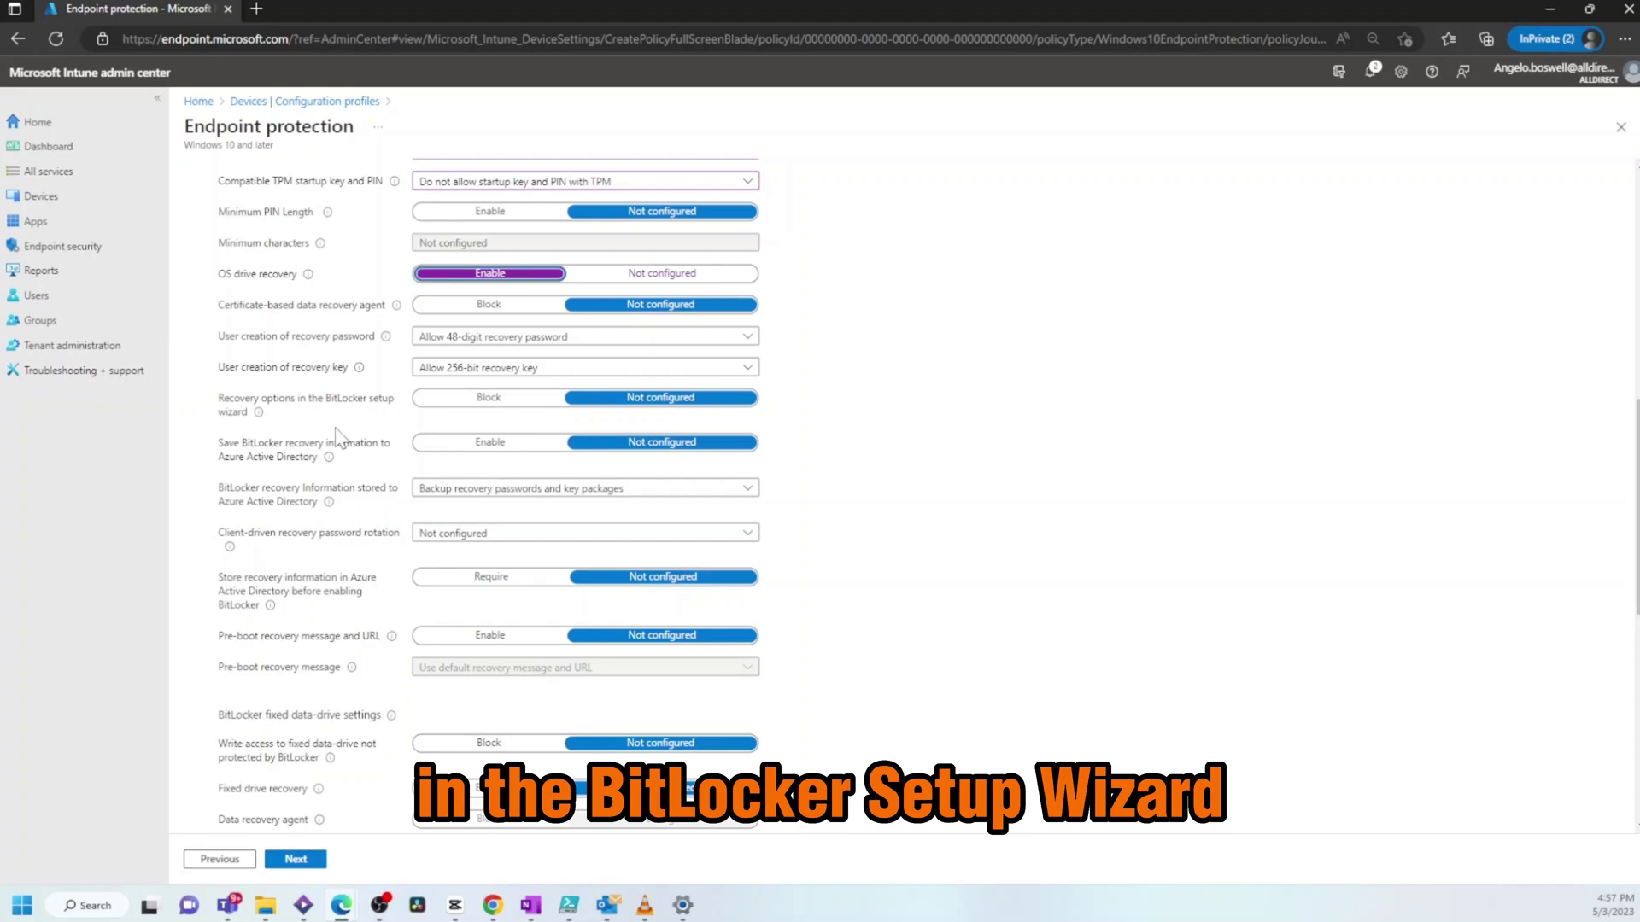
{"action": "left_click", "coordinate": [500, 399]}
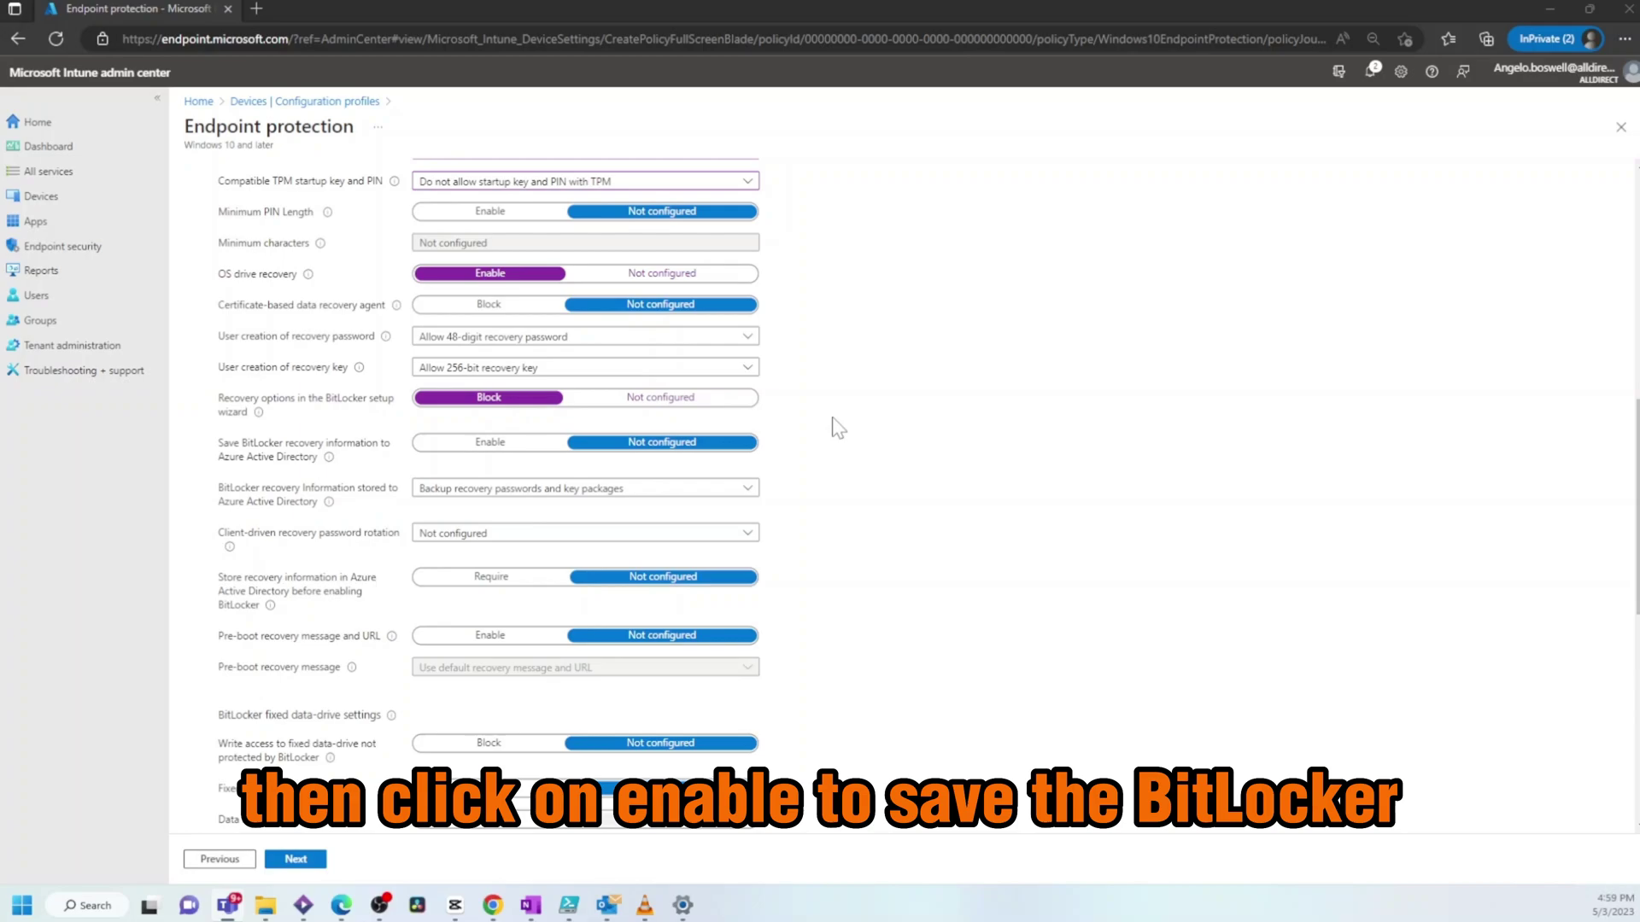
{"action": "left_click", "coordinate": [512, 446]}
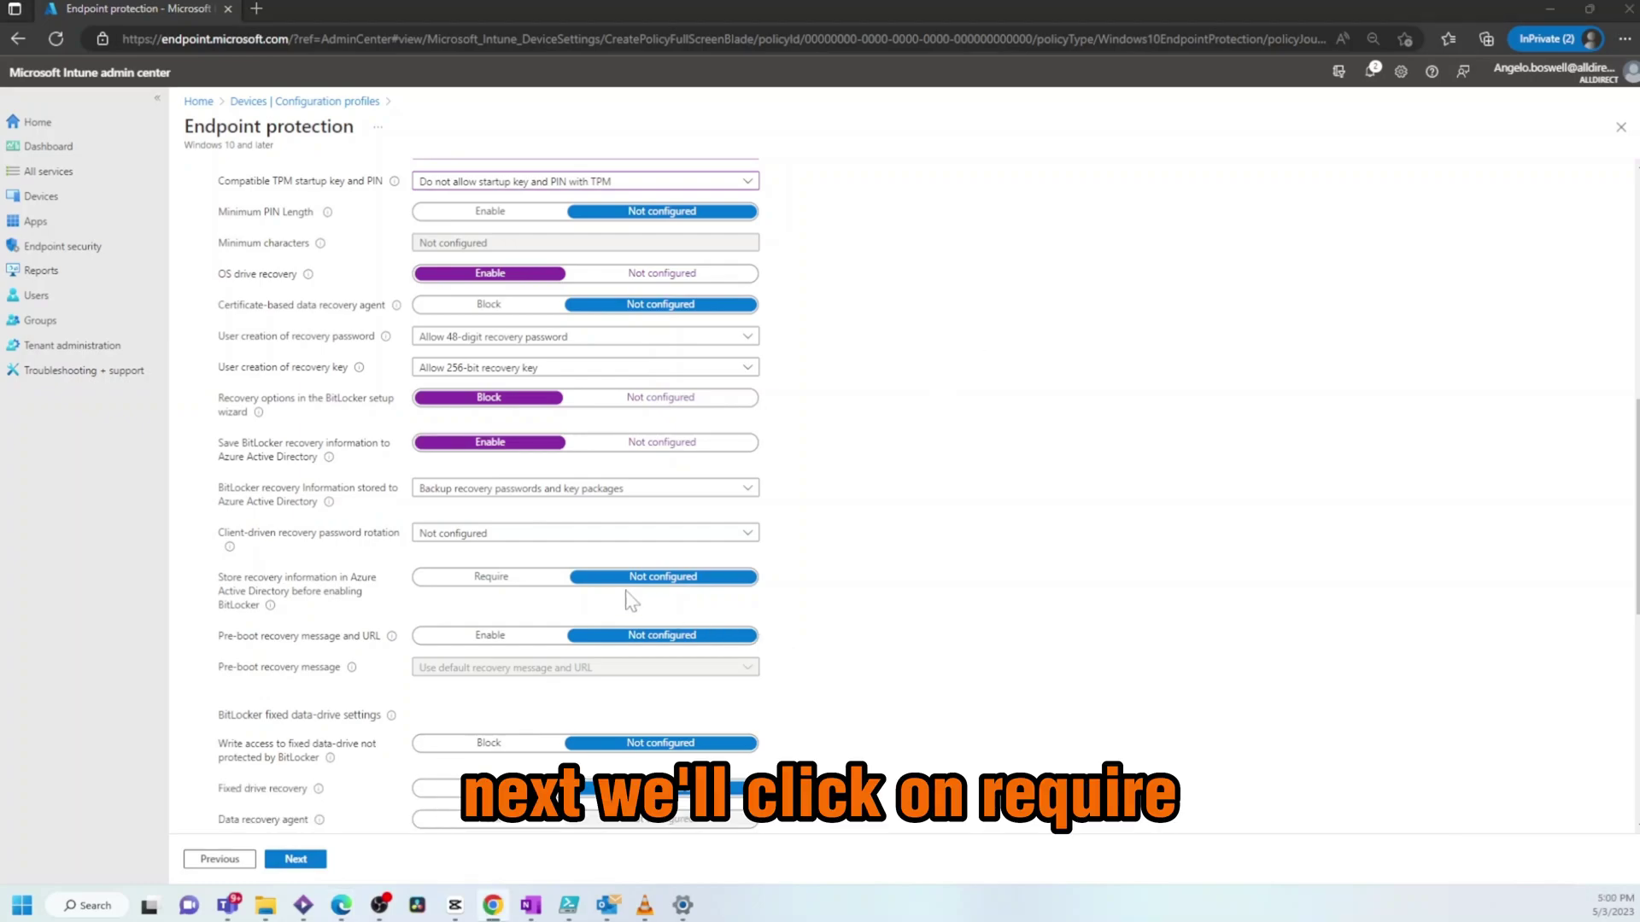
{"action": "left_click", "coordinate": [502, 581]}
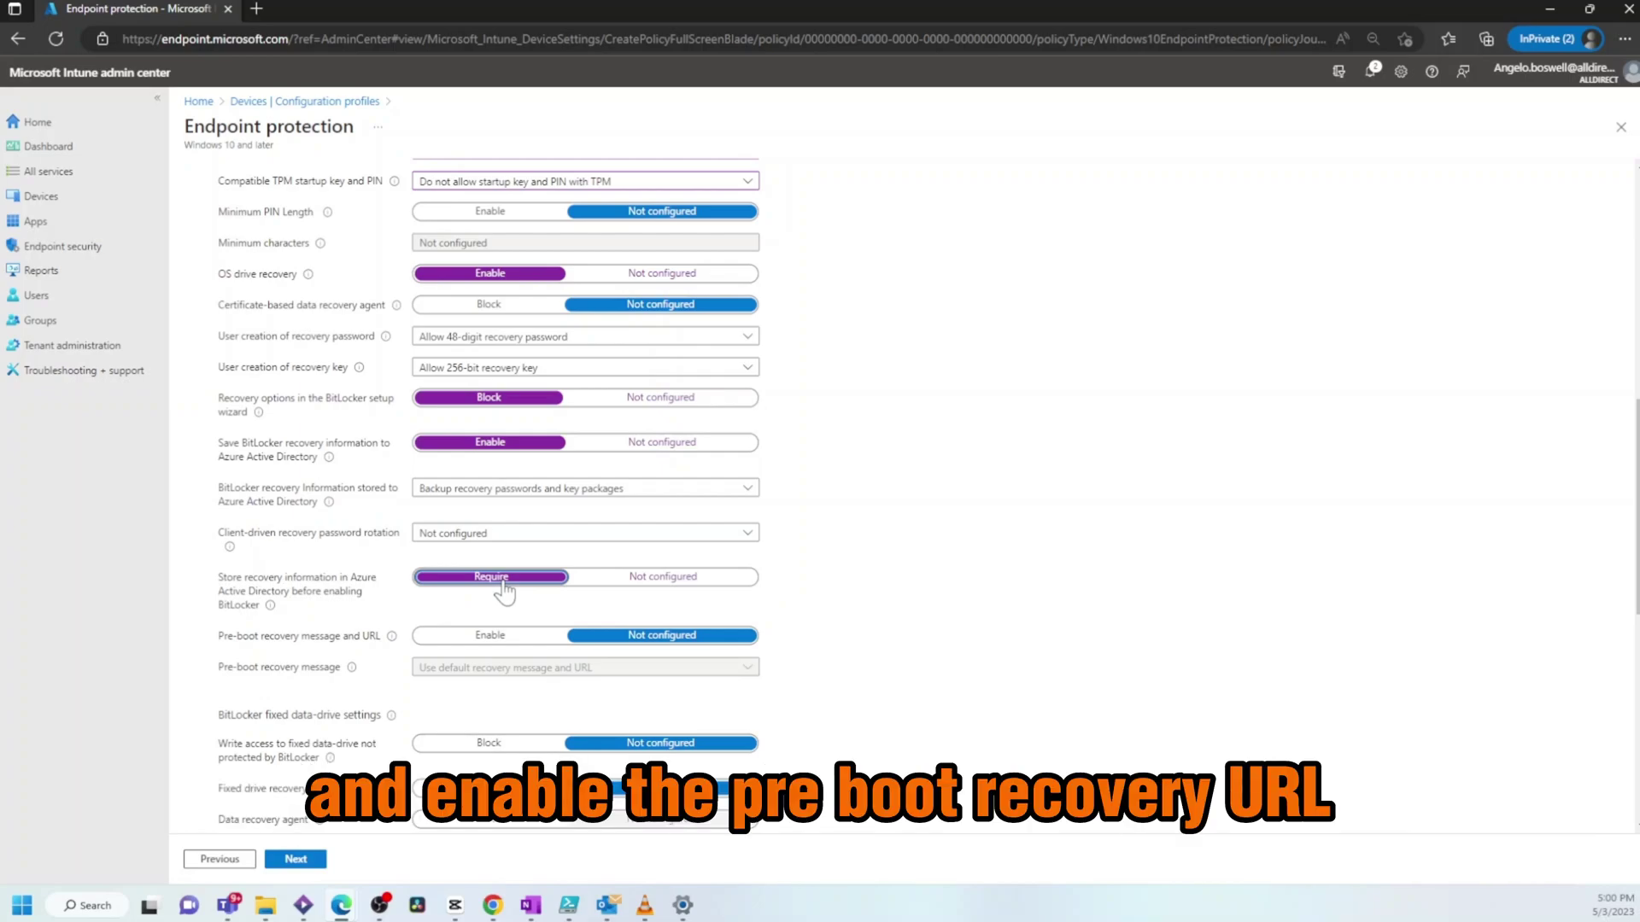
{"action": "left_click", "coordinate": [507, 639]}
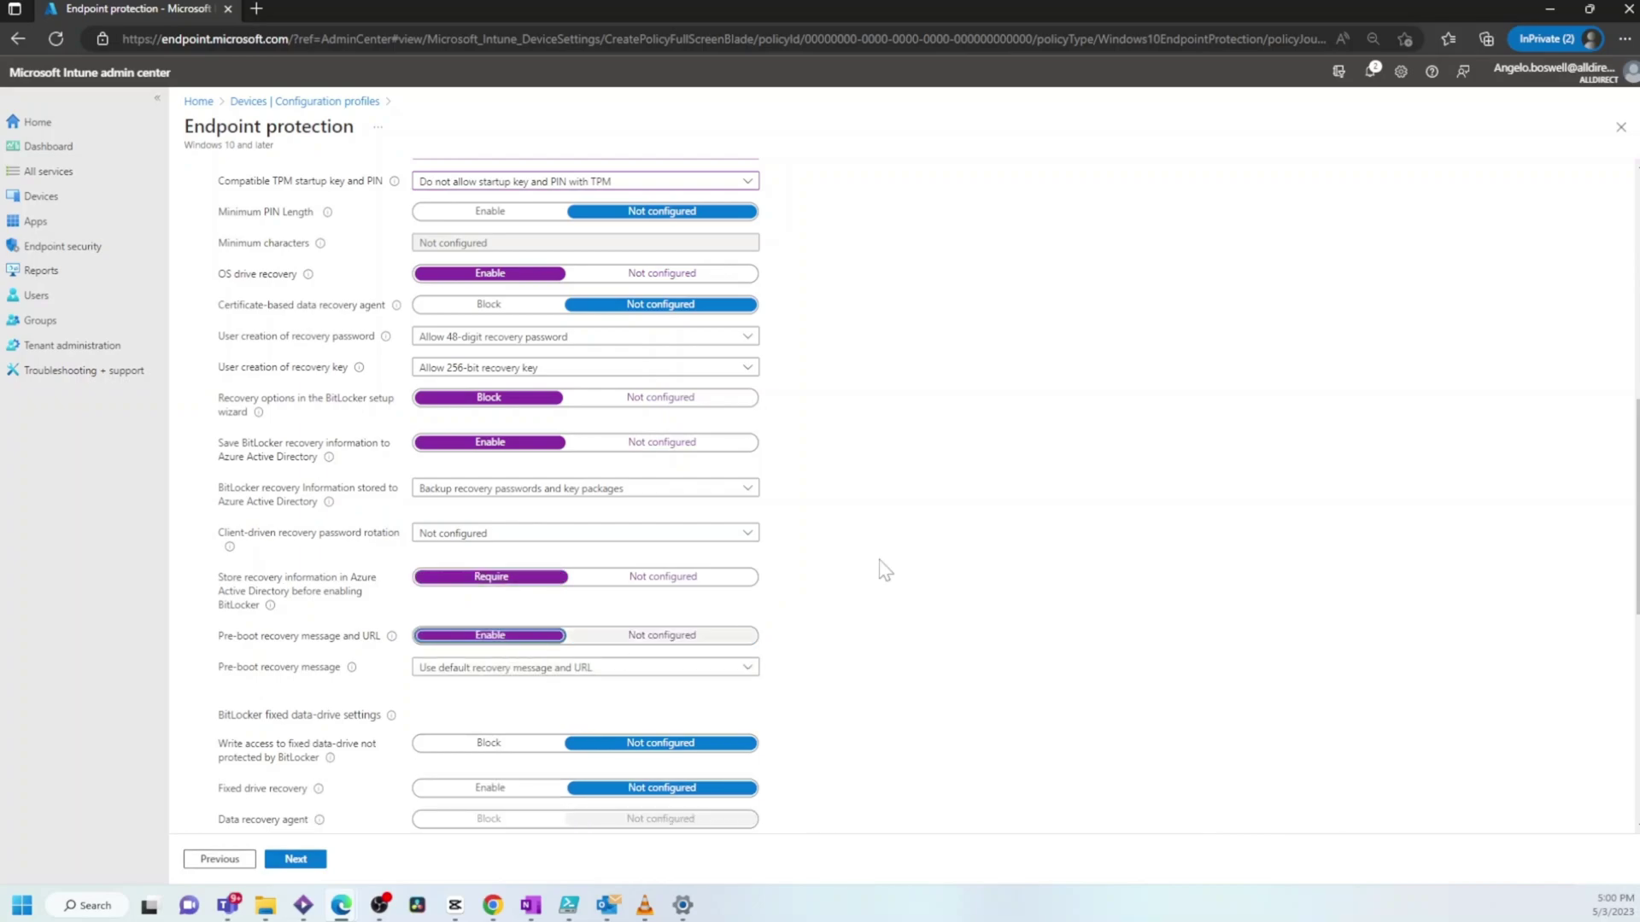
{"action": "scroll", "coordinate": [555, 660], "scroll_direction": "down", "scroll_amount": 3}
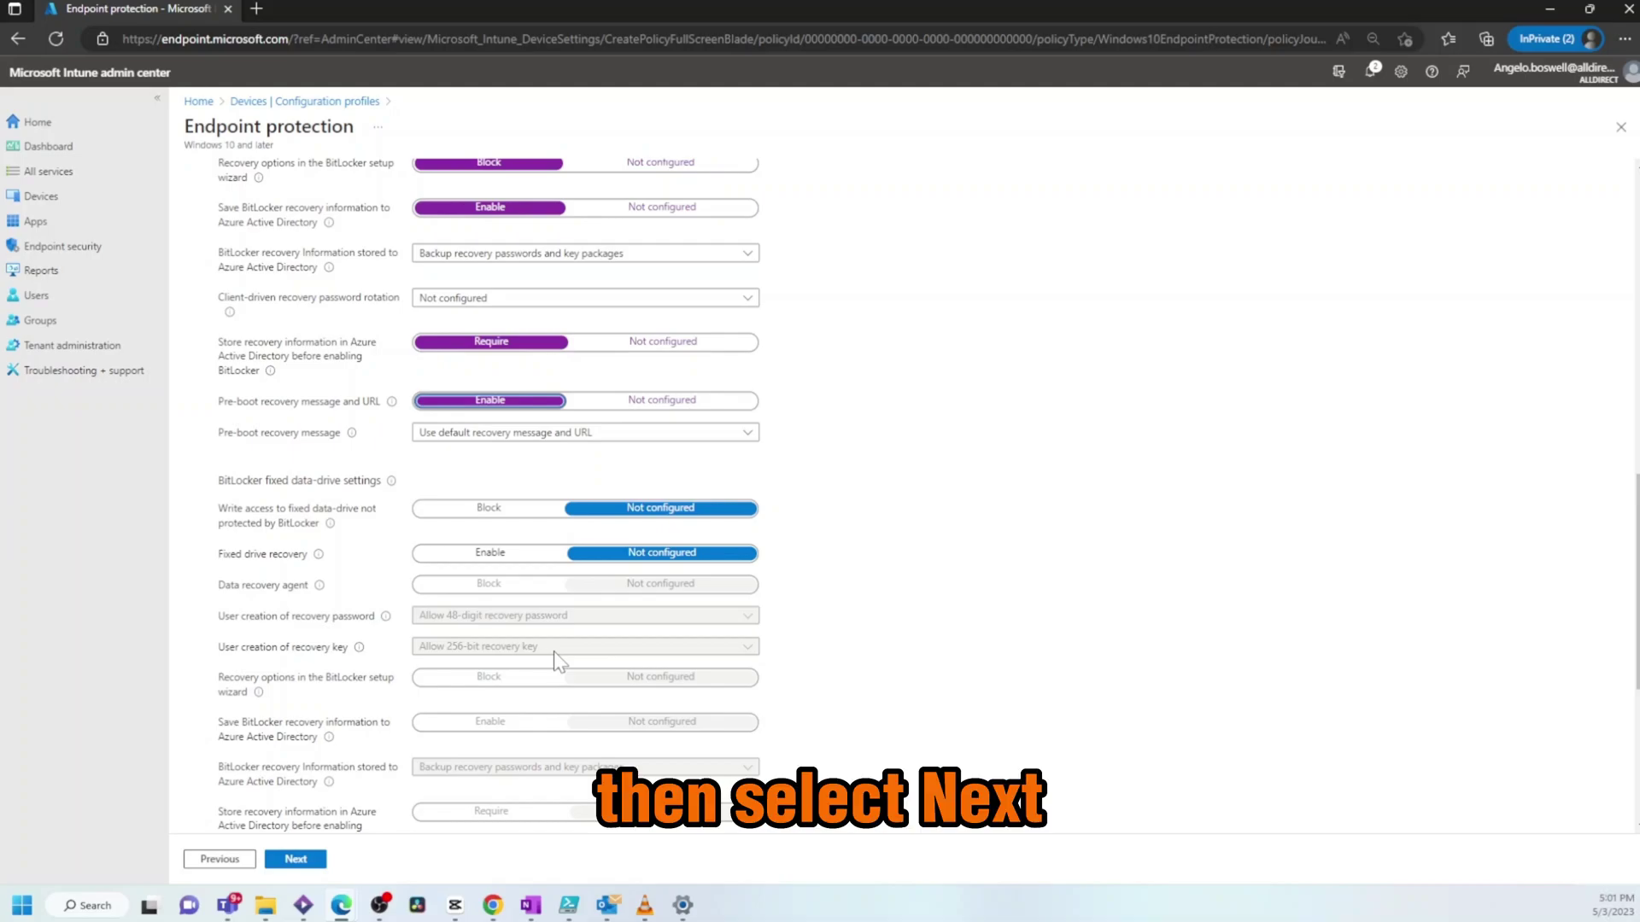
Assign the profile to BitLocker Demo Group, found by searching 'bitl'
{"action": "left_click", "coordinate": [296, 859]}
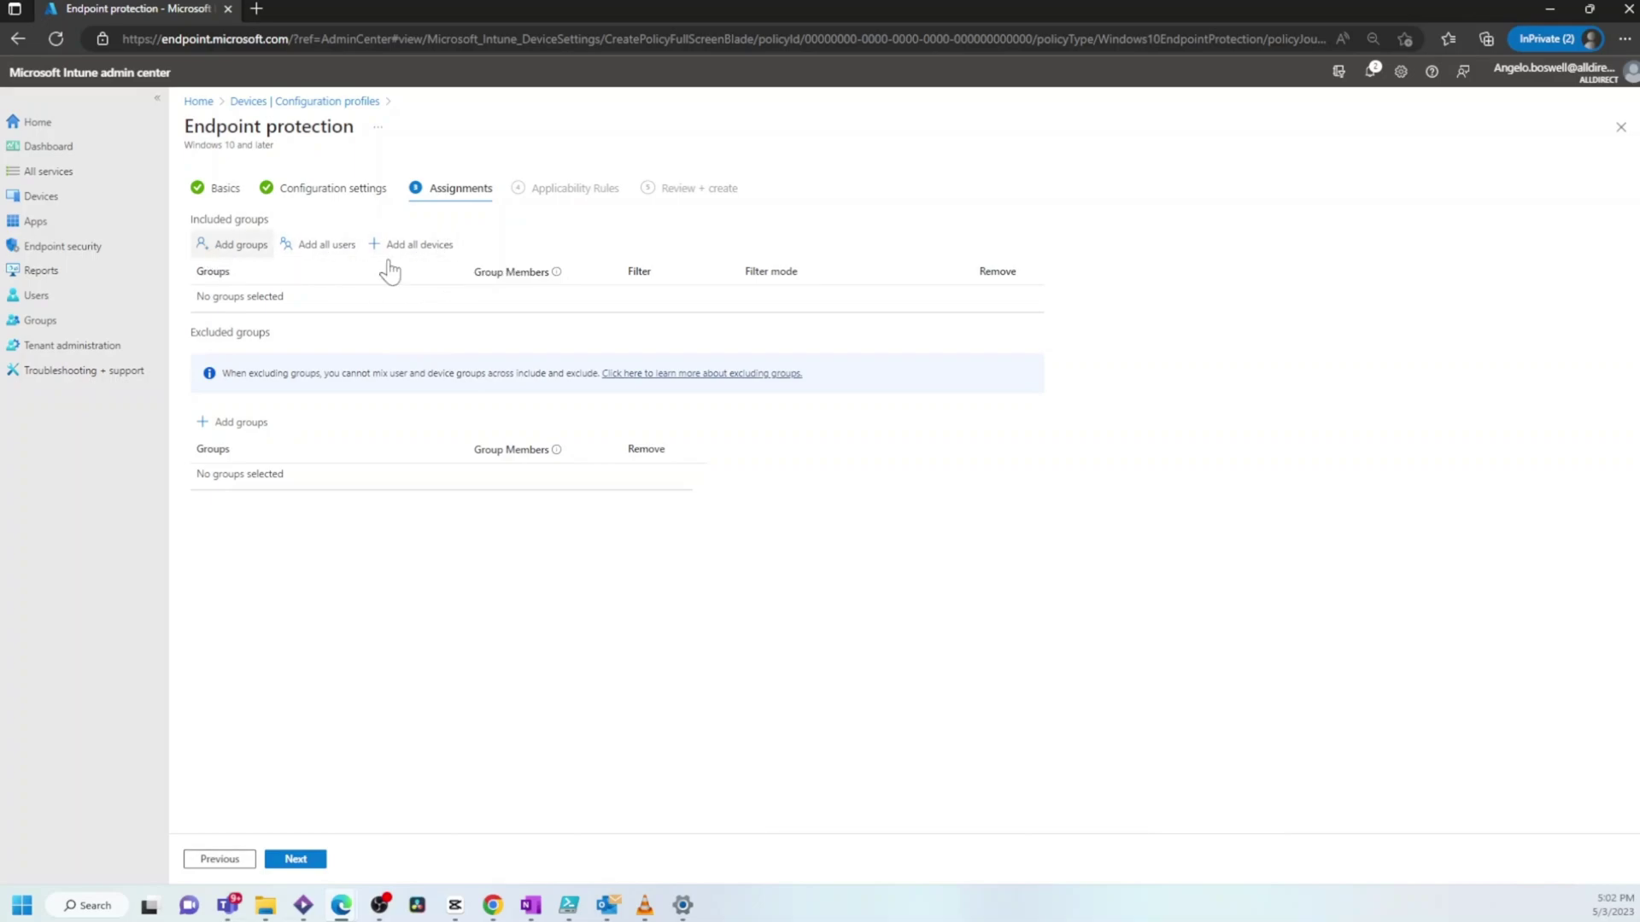
{"action": "left_click", "coordinate": [244, 247]}
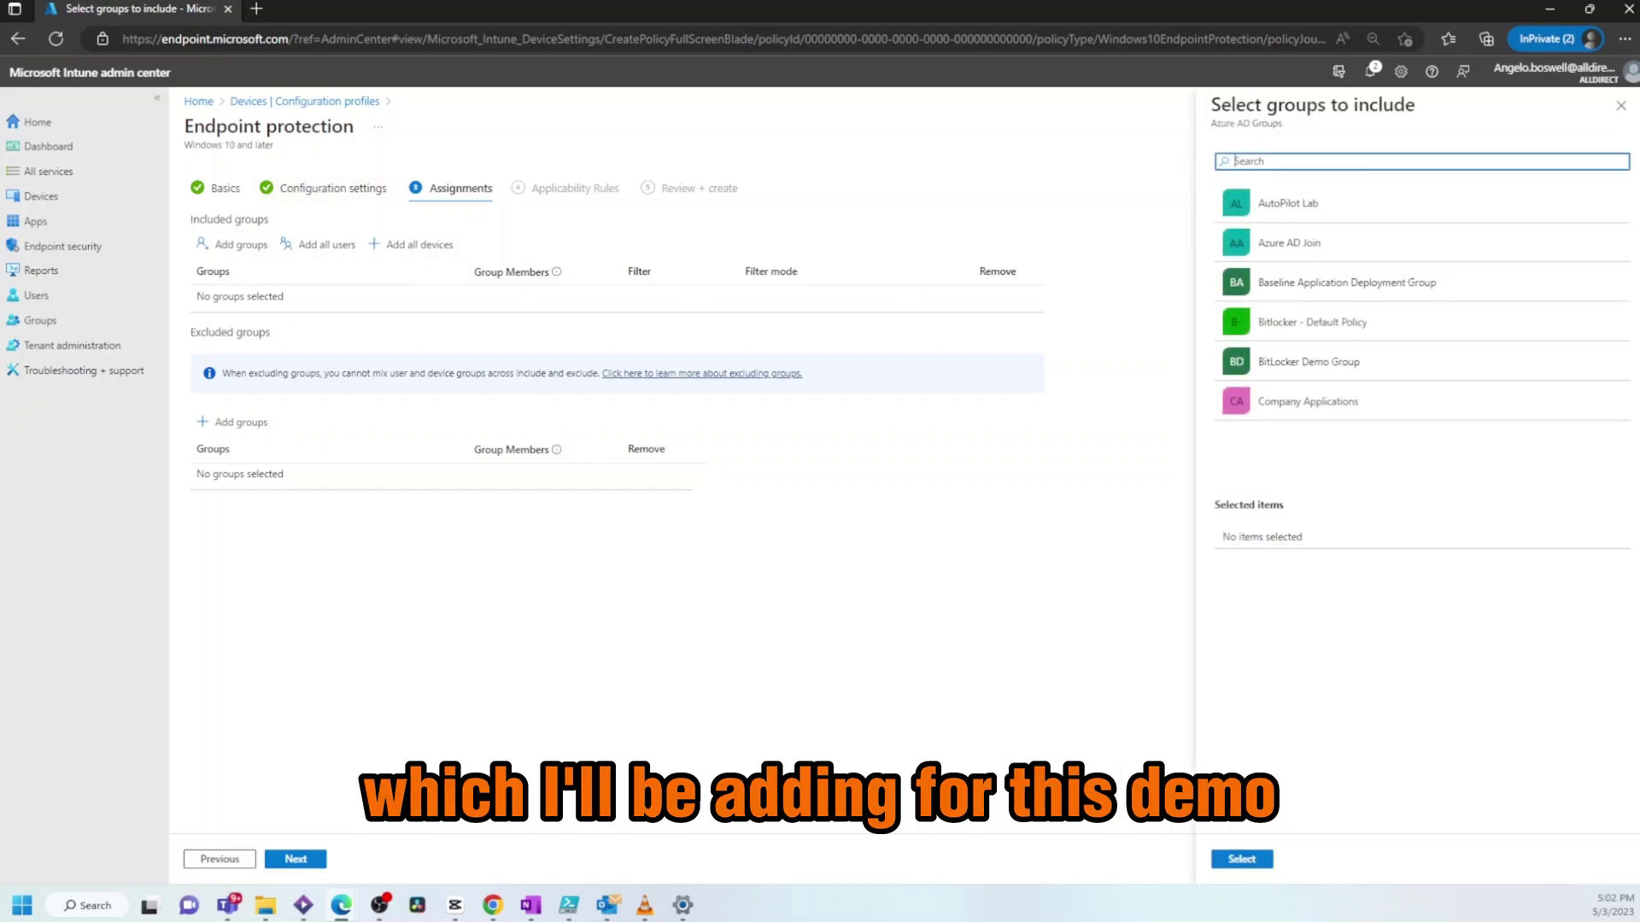
{"action": "type", "text": "bitl"}
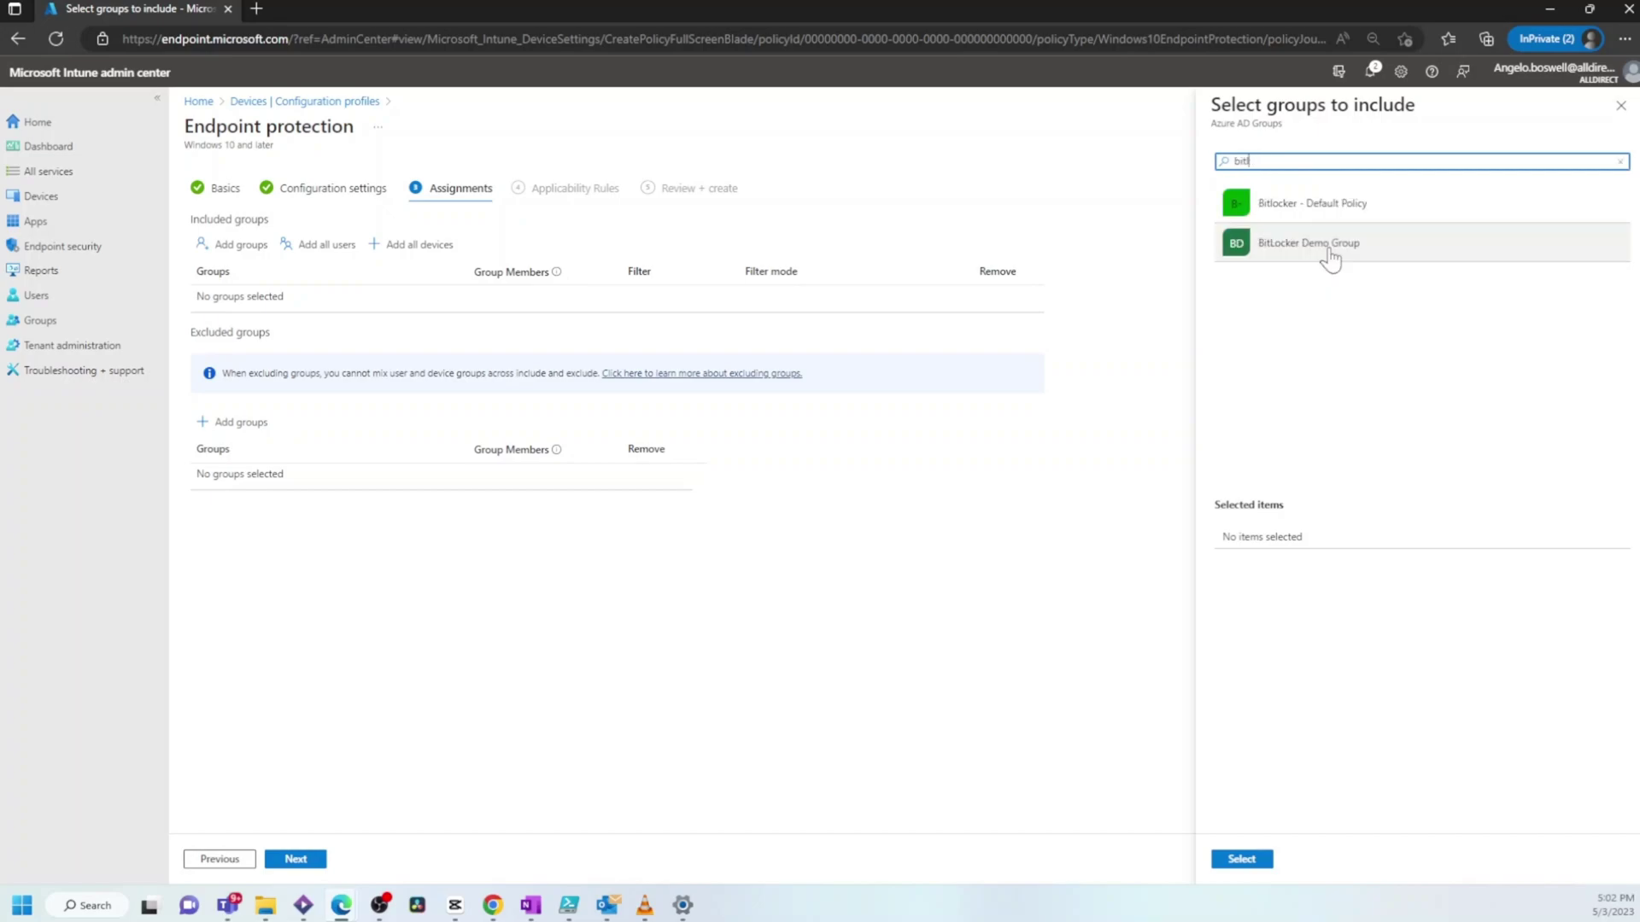
{"action": "left_click", "coordinate": [1361, 248]}
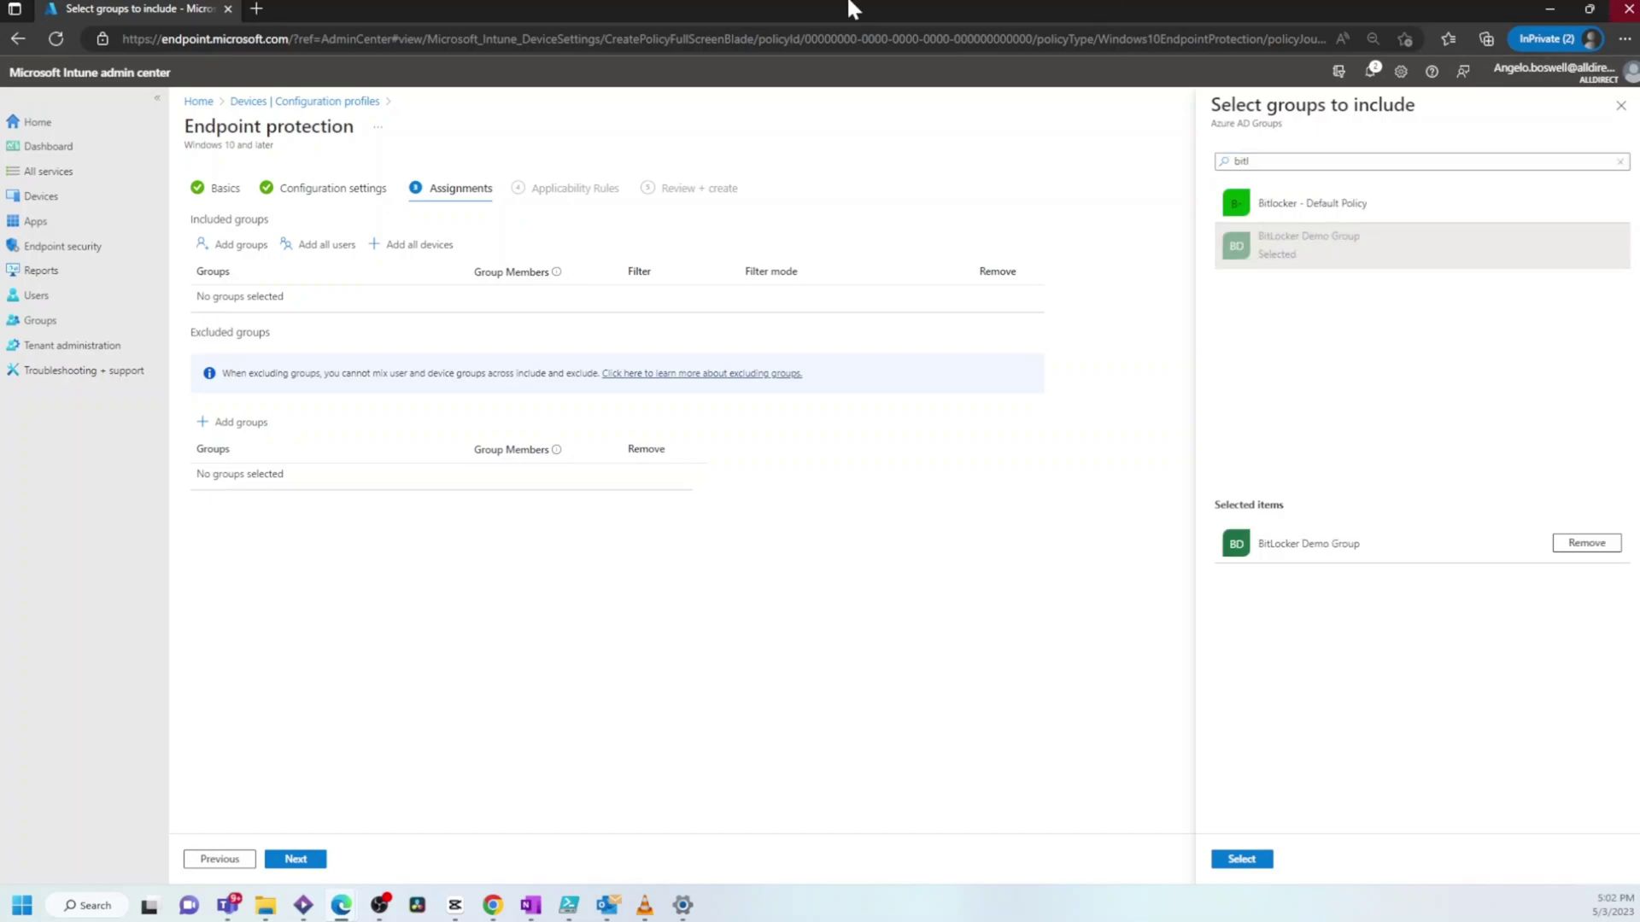
{"action": "left_click", "coordinate": [1243, 862]}
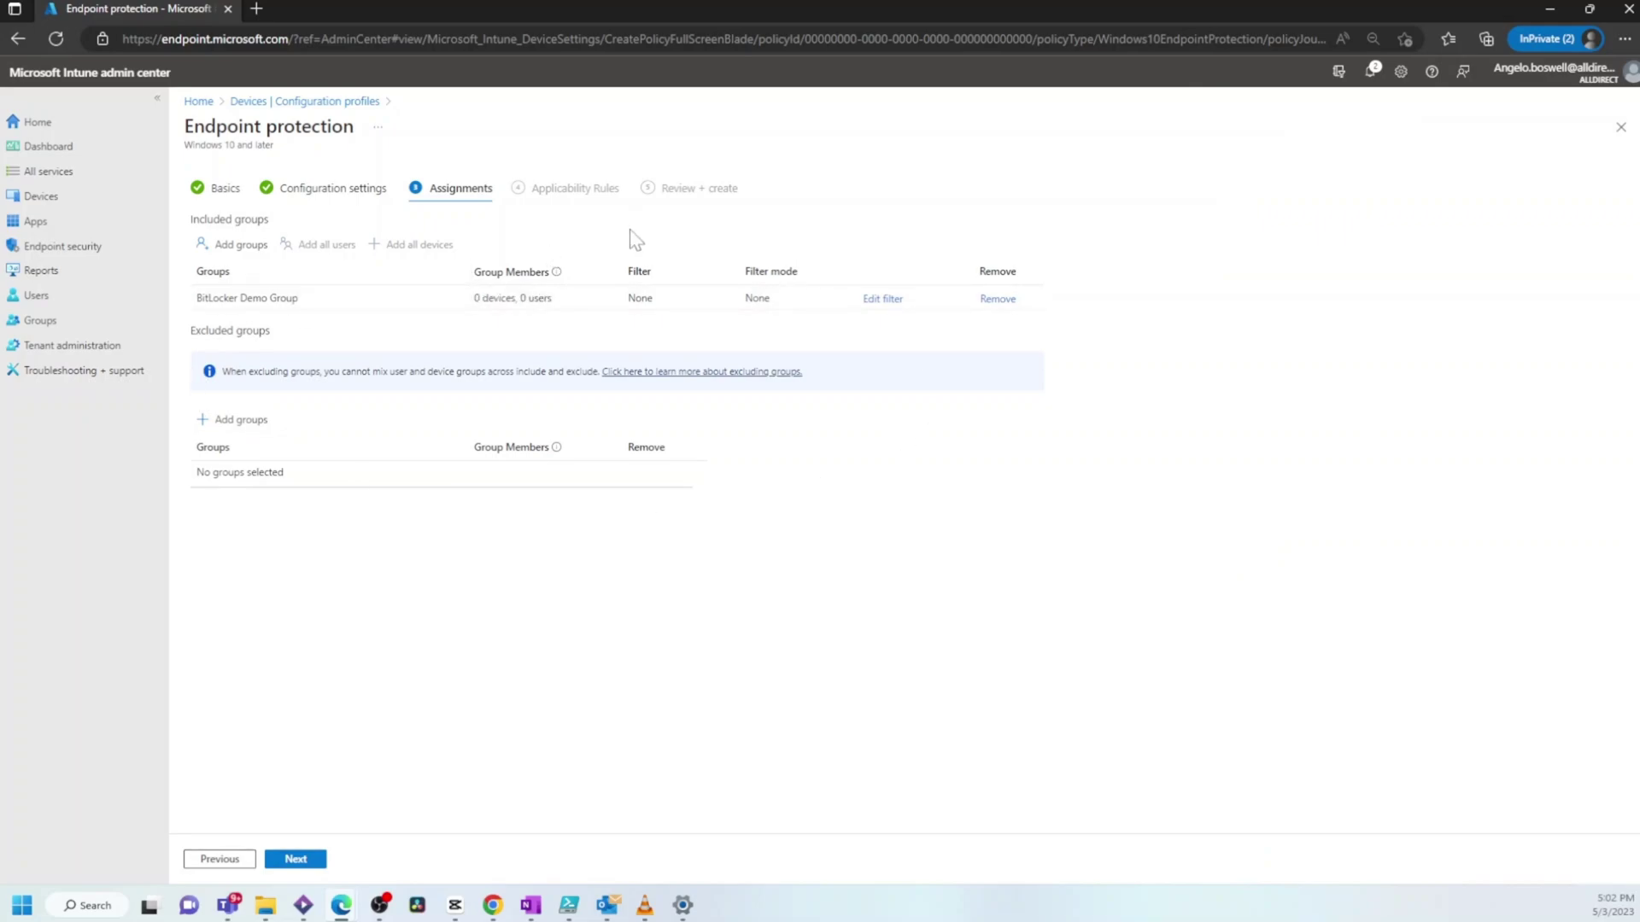
Skip applicability rules and review the profile's Review + create summary
{"action": "left_click", "coordinate": [308, 863]}
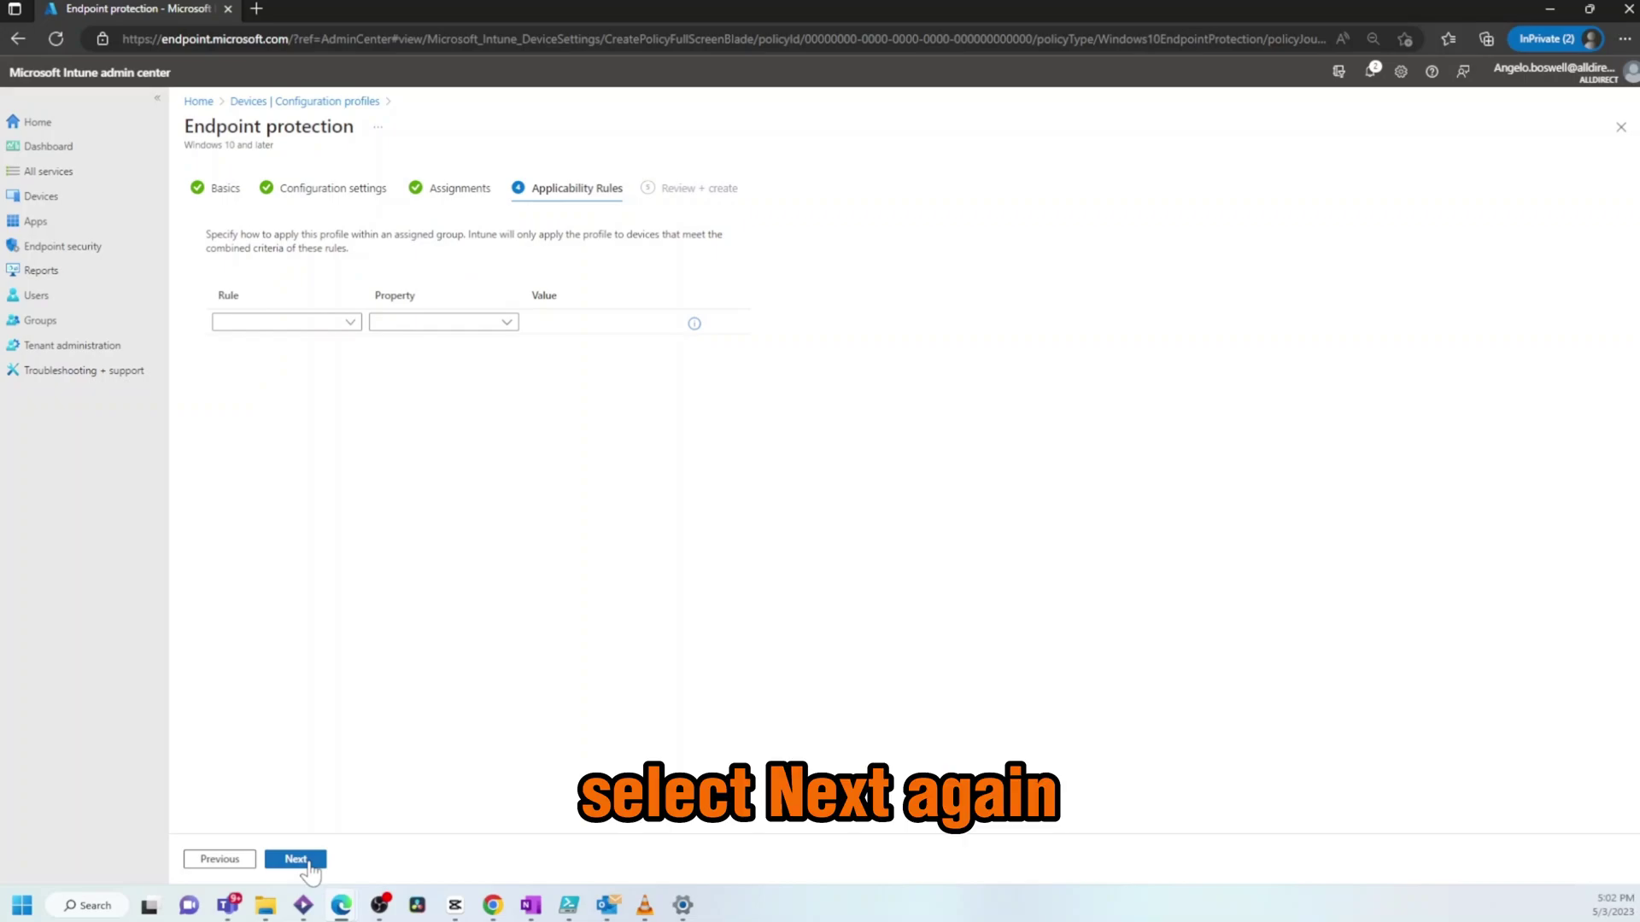
{"action": "left_click", "coordinate": [295, 859]}
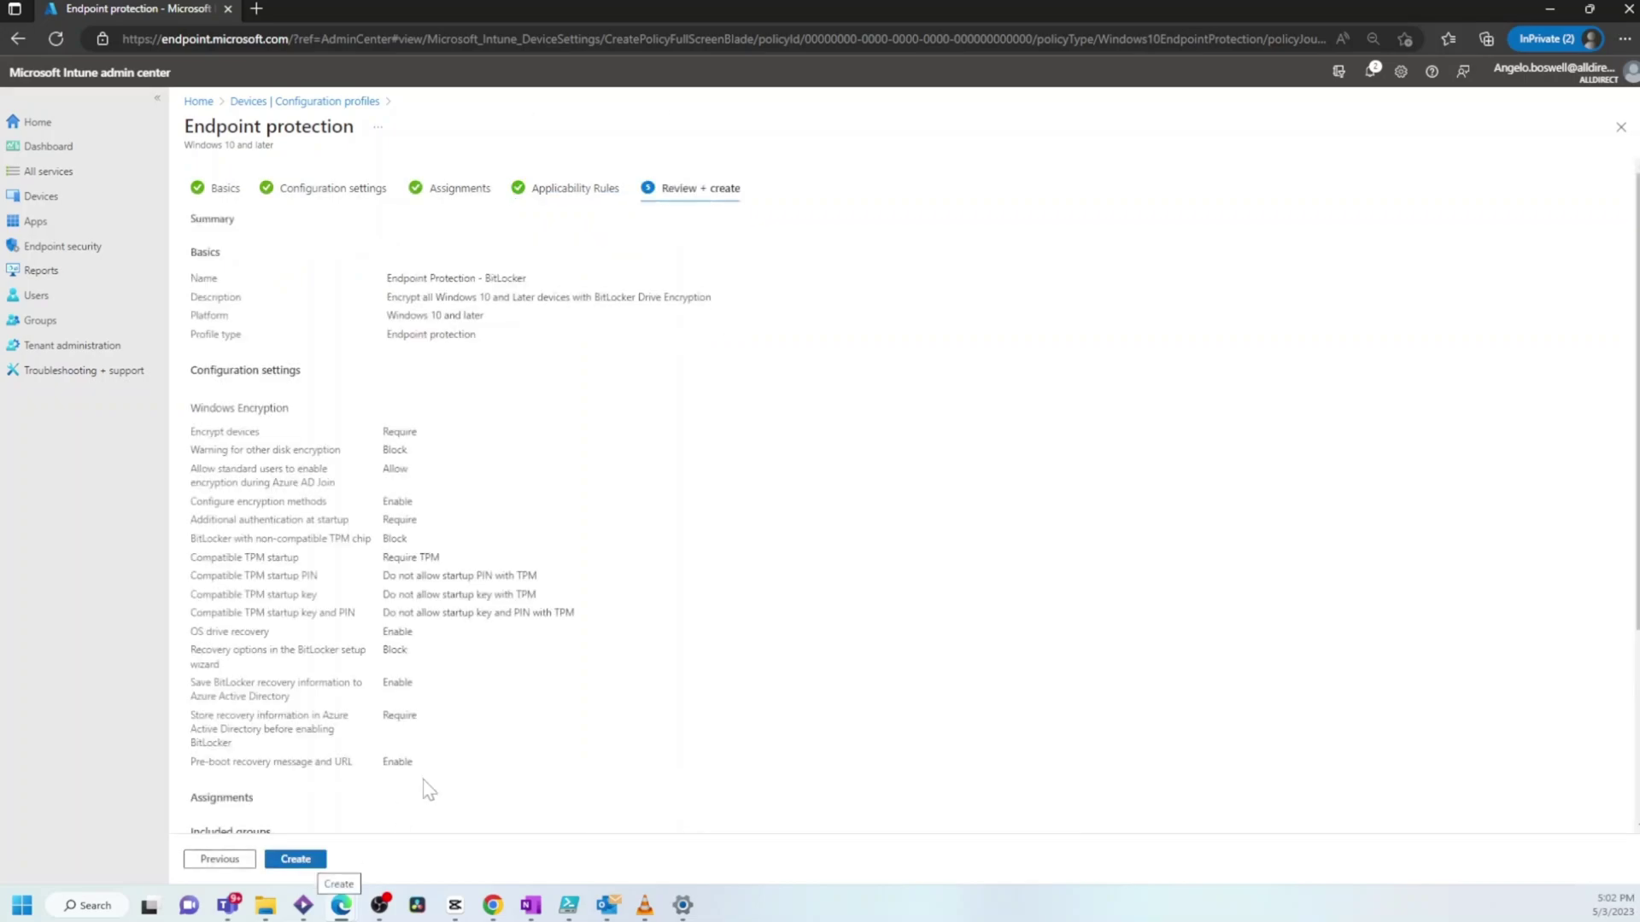
{"action": "scroll", "coordinate": [444, 760], "scroll_direction": "down", "scroll_amount": 3}
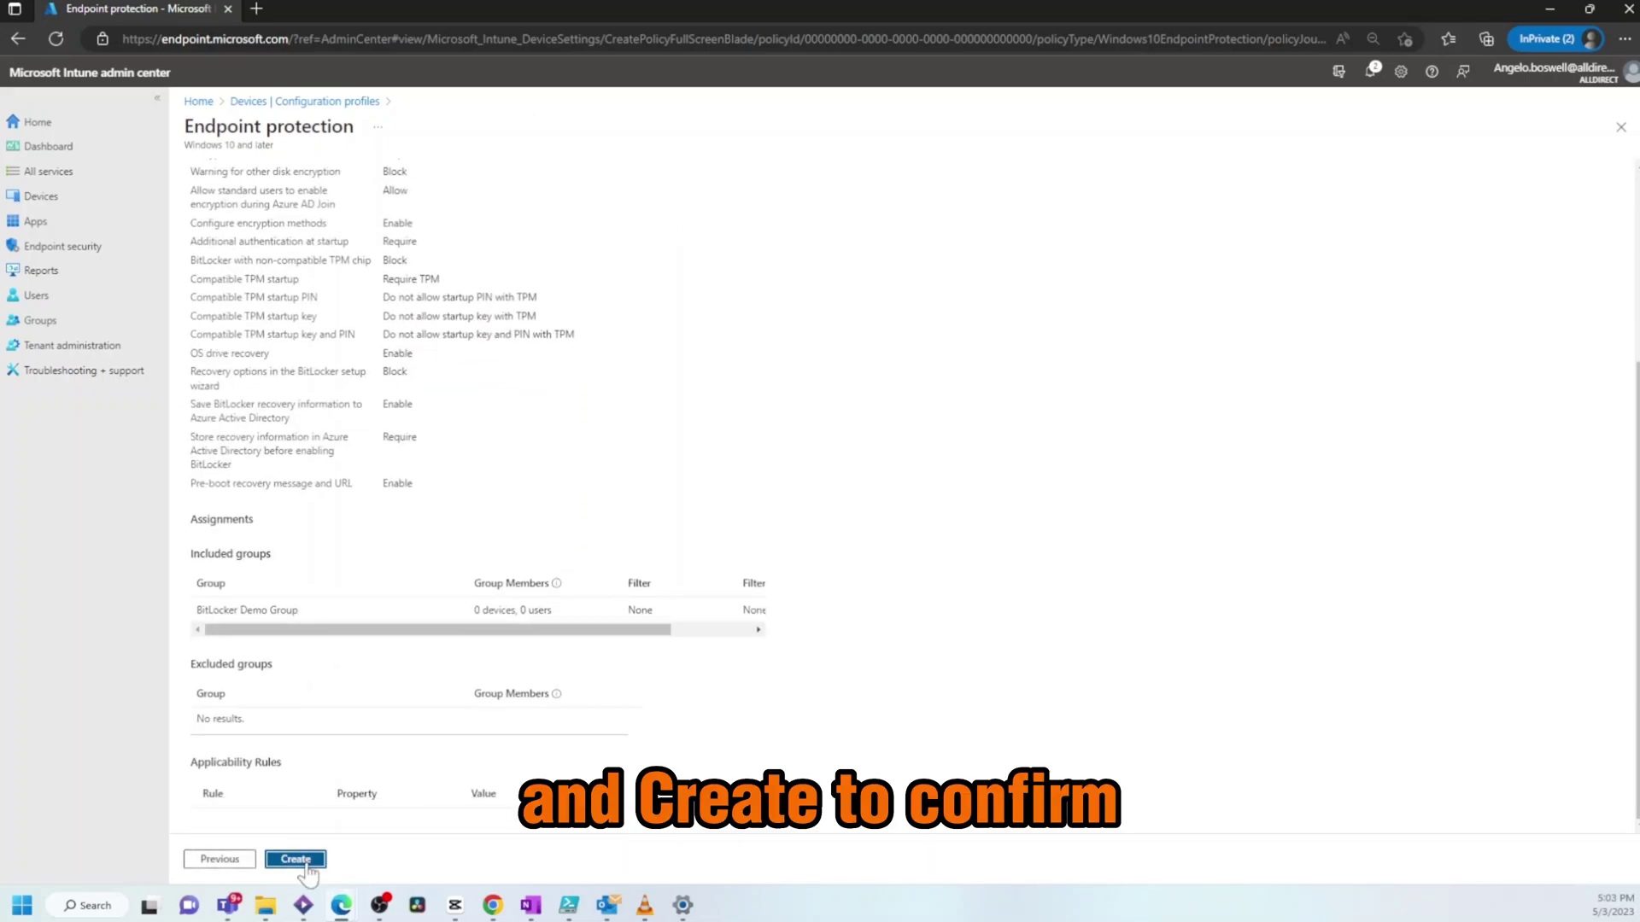